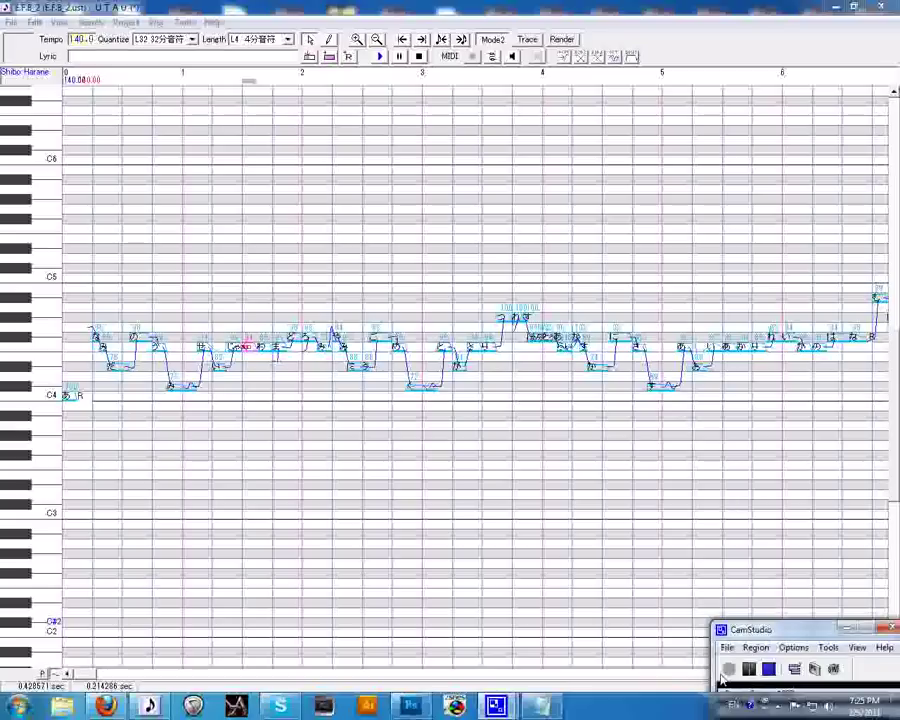
Bring UTAU forward, then open and close the Voice Bank Settings once.
left_click(463, 7)
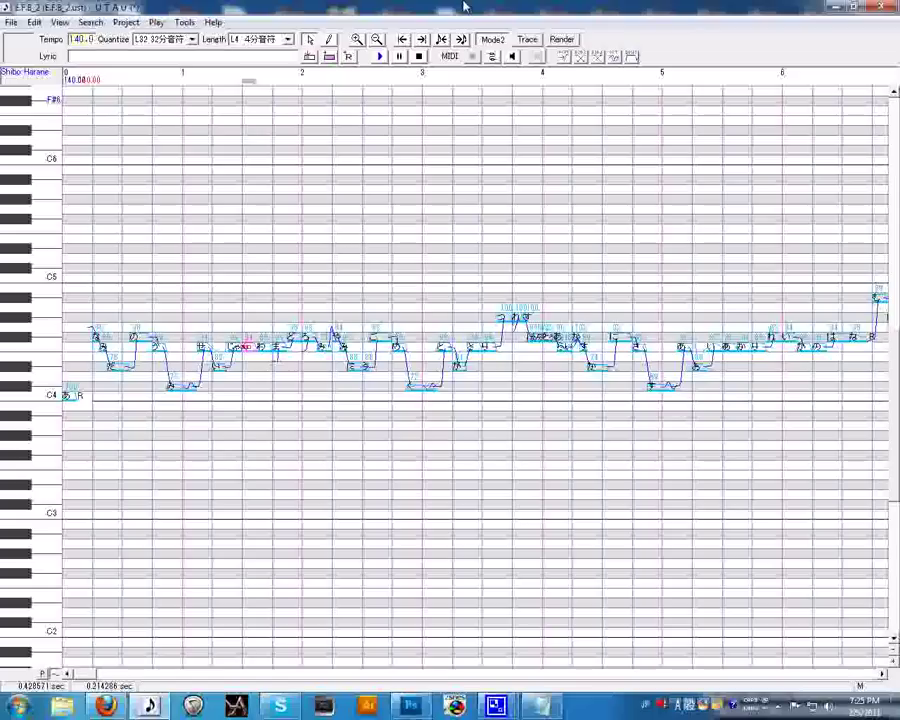
left_click(185, 22)
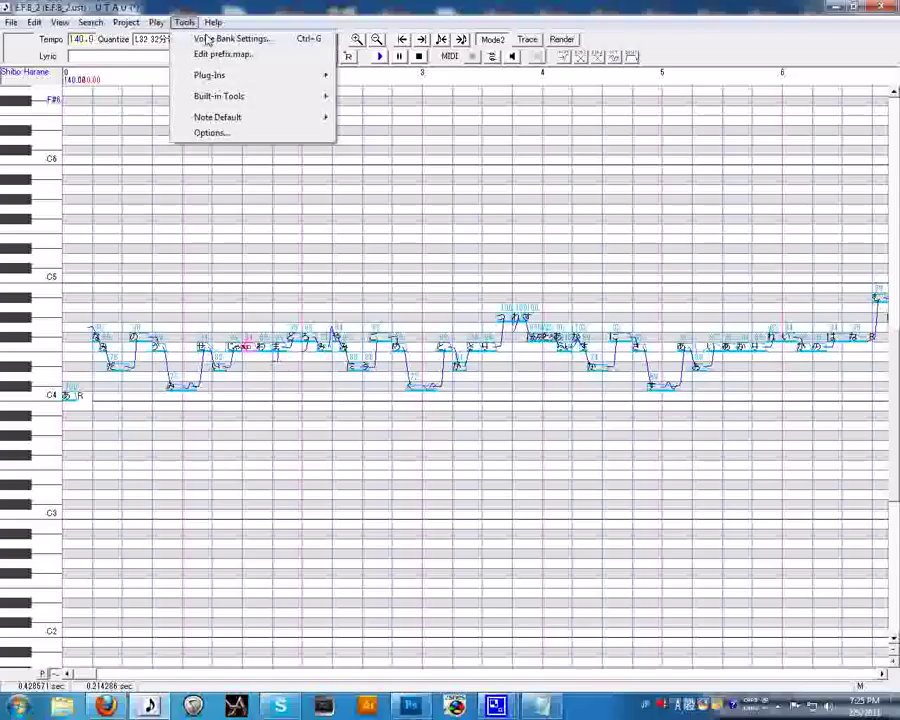
left_click(202, 38)
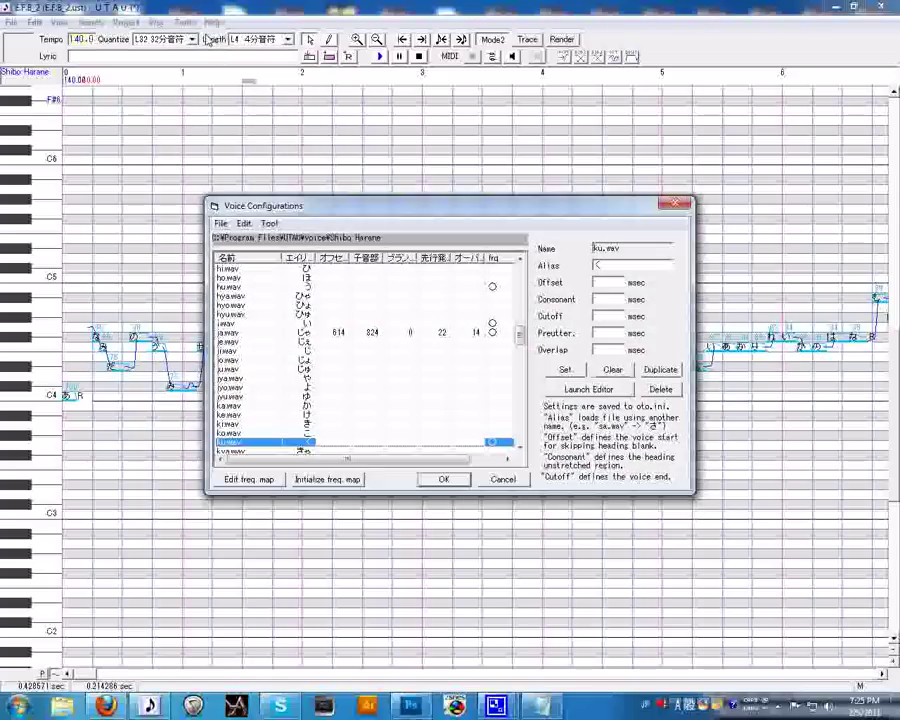
left_click(678, 203)
Keep Shibo Harane as the project's voicebank in Project Settings.
left_click(126, 22)
left_click(150, 81)
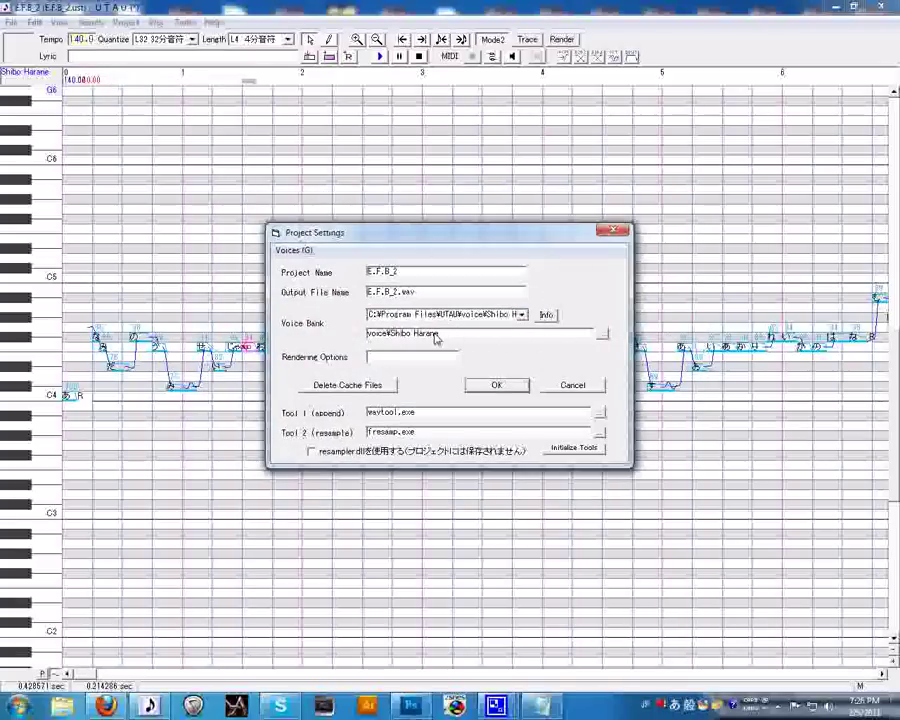
left_click(521, 314)
left_click(520, 341)
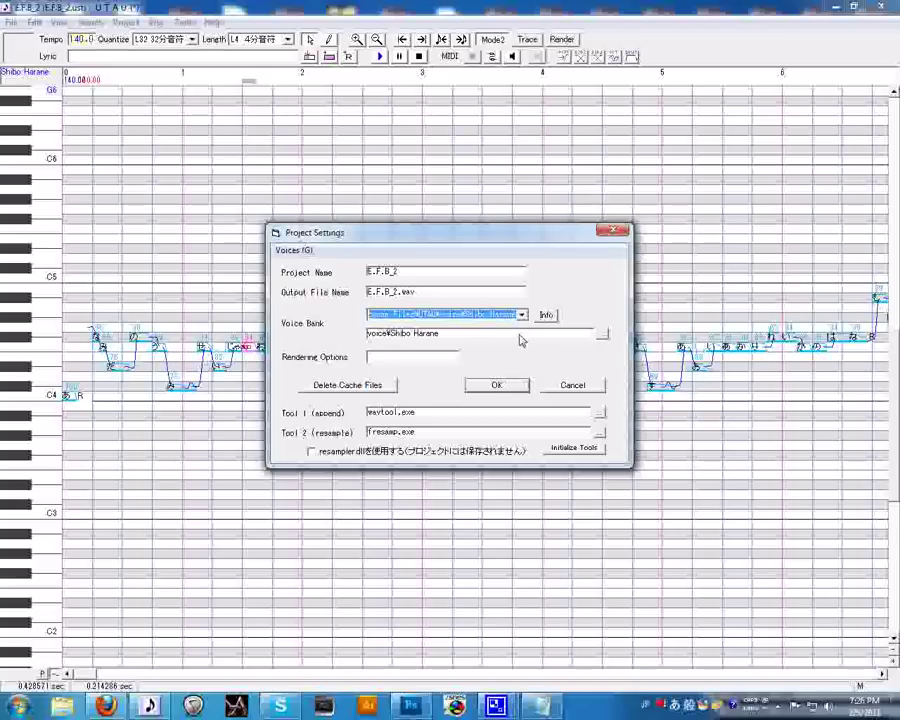
left_click(520, 337)
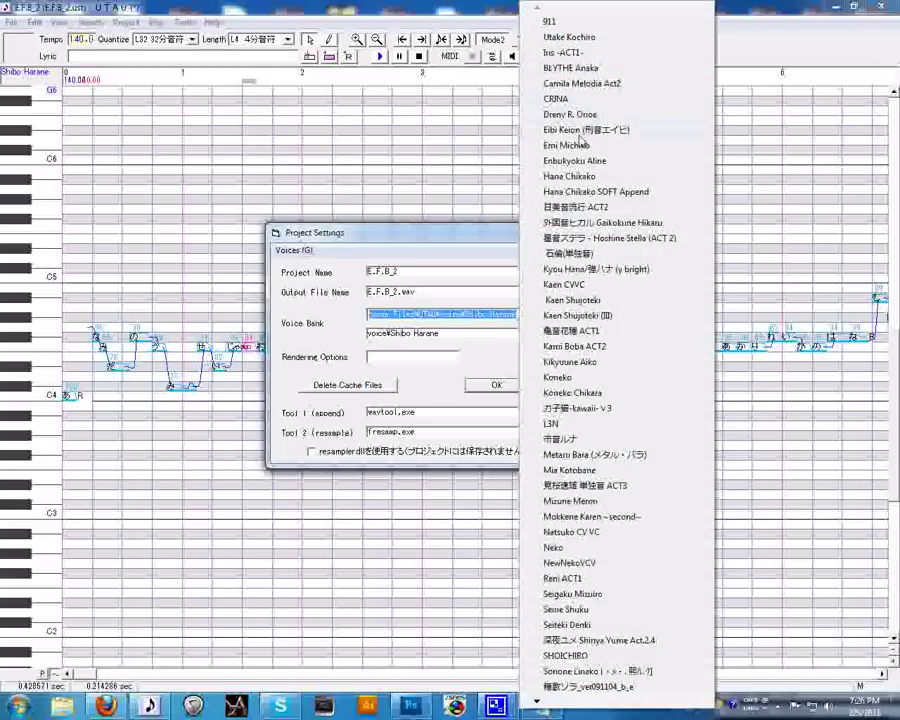
left_click(490, 314)
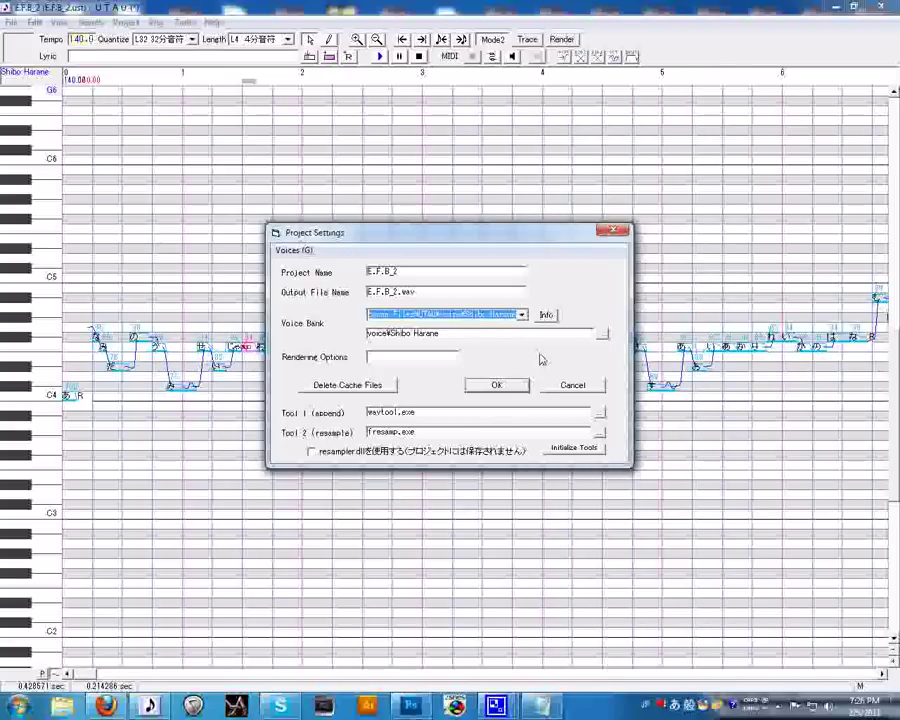
left_click(497, 385)
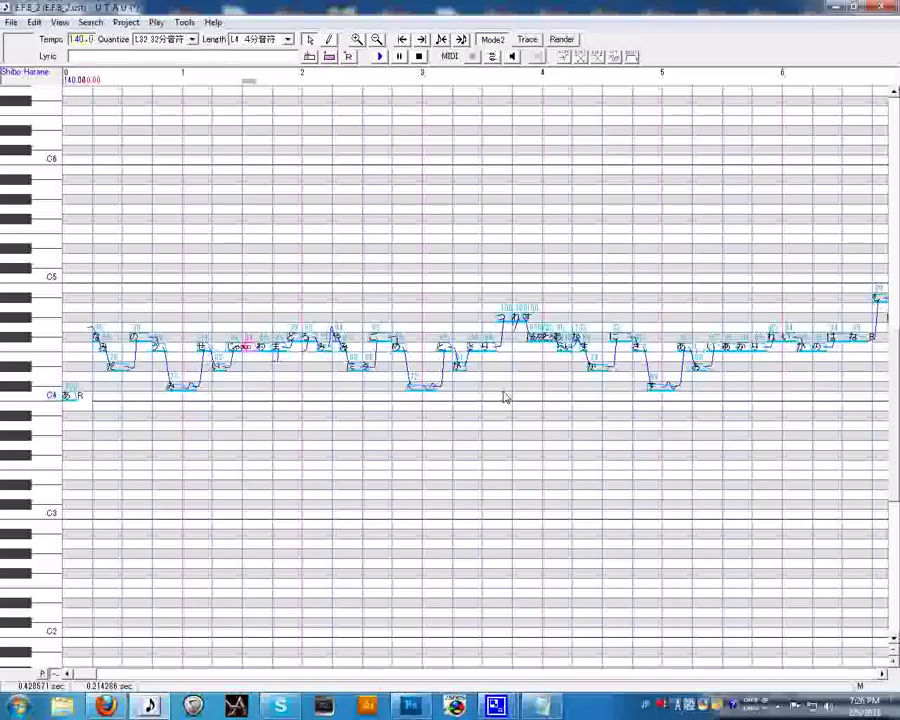
Reopen Voice Bank Settings and launch the waveform editor for a.wav.
left_click(185, 21)
left_click(197, 39)
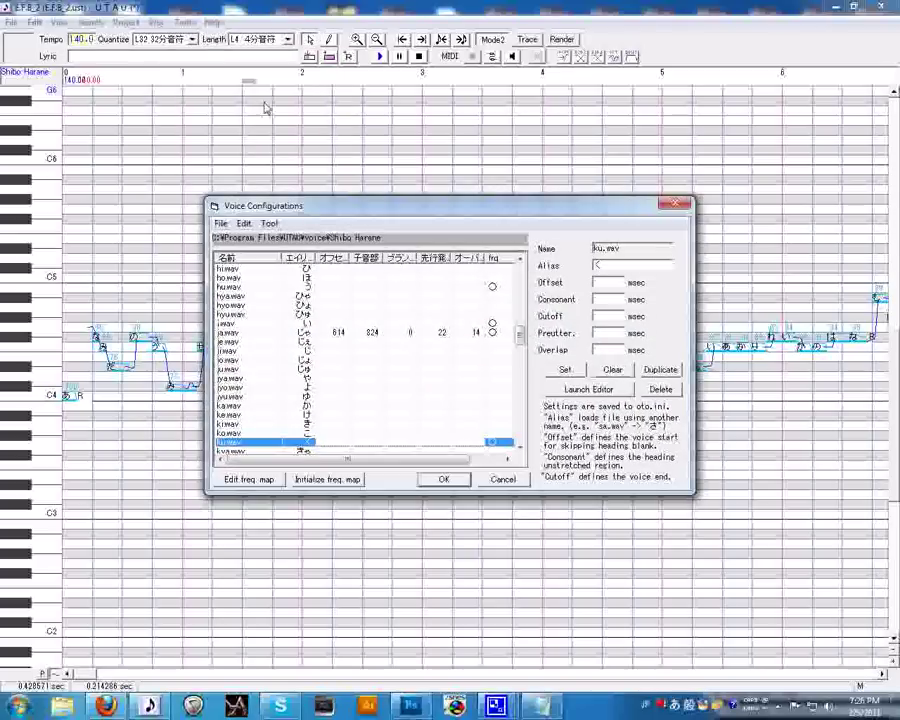
left_click_drag(519, 380, 528, 268)
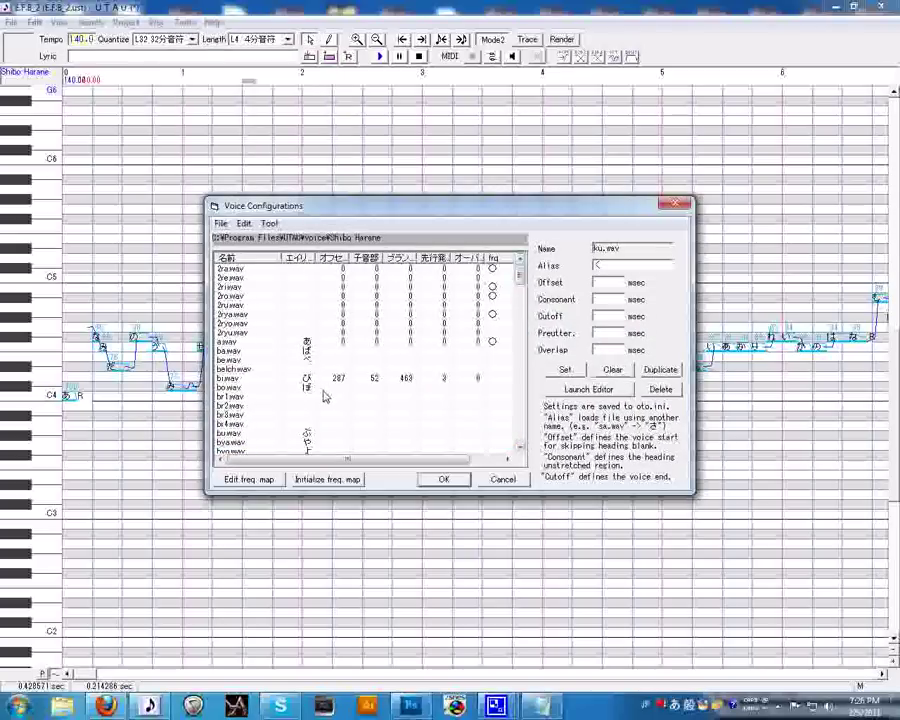
left_click(305, 342)
left_click(586, 388)
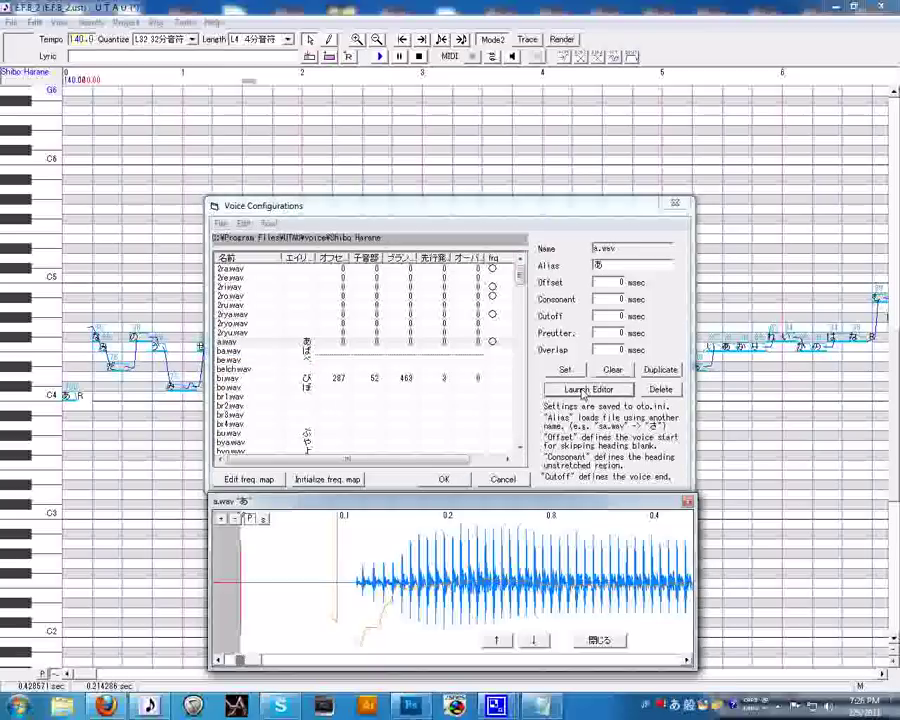
left_click_drag(508, 494, 497, 286)
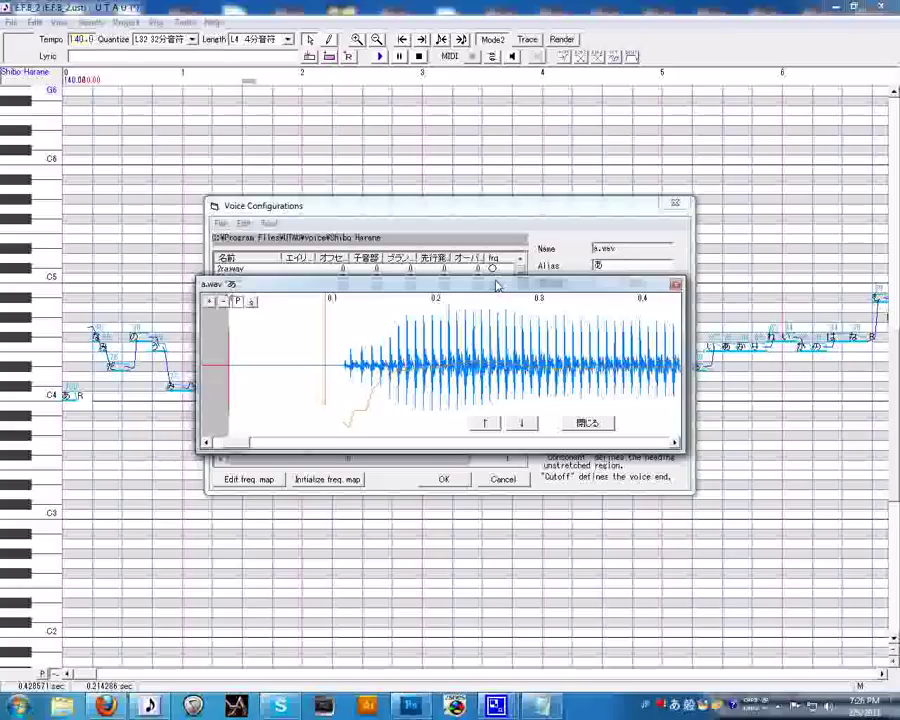
Set a.wav's offset to 112 ms and consonant to 158 ms, and place its preutterance.
left_click_drag(240, 316, 313, 307)
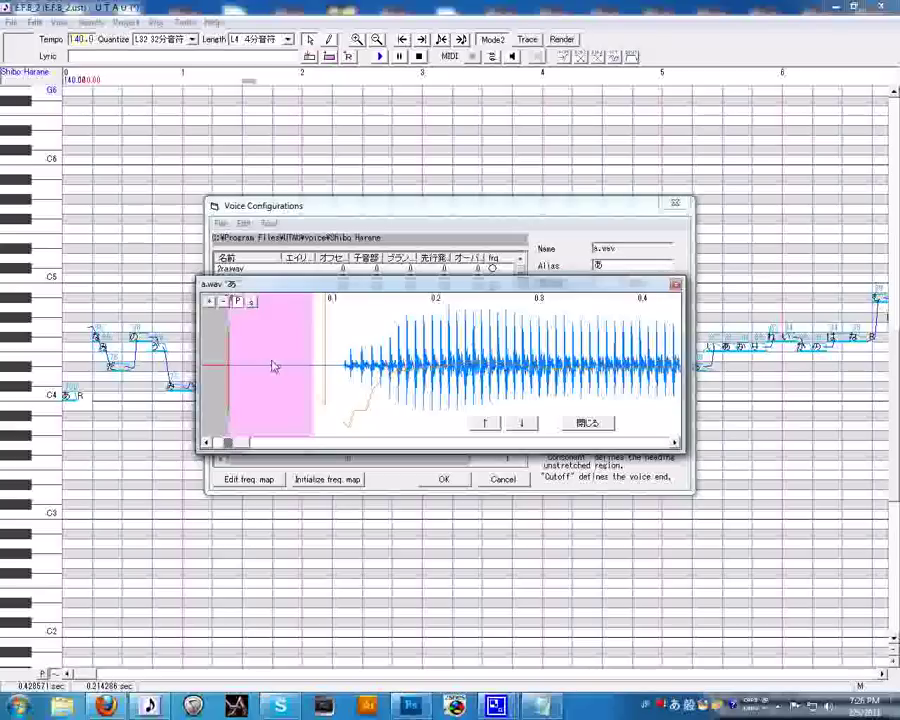
left_click_drag(229, 312, 287, 307)
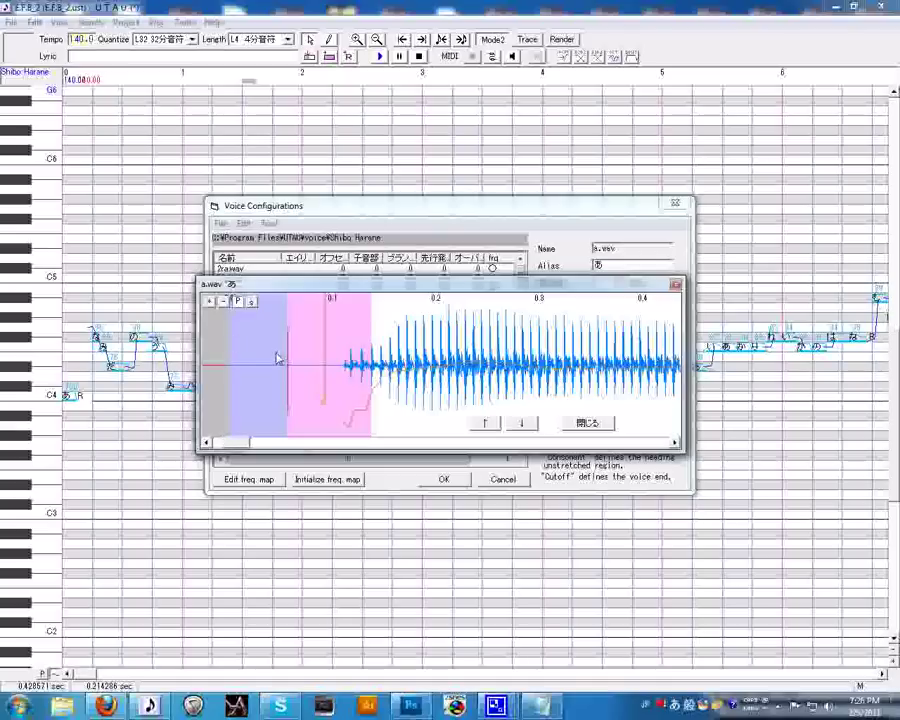
left_click_drag(287, 301, 341, 311)
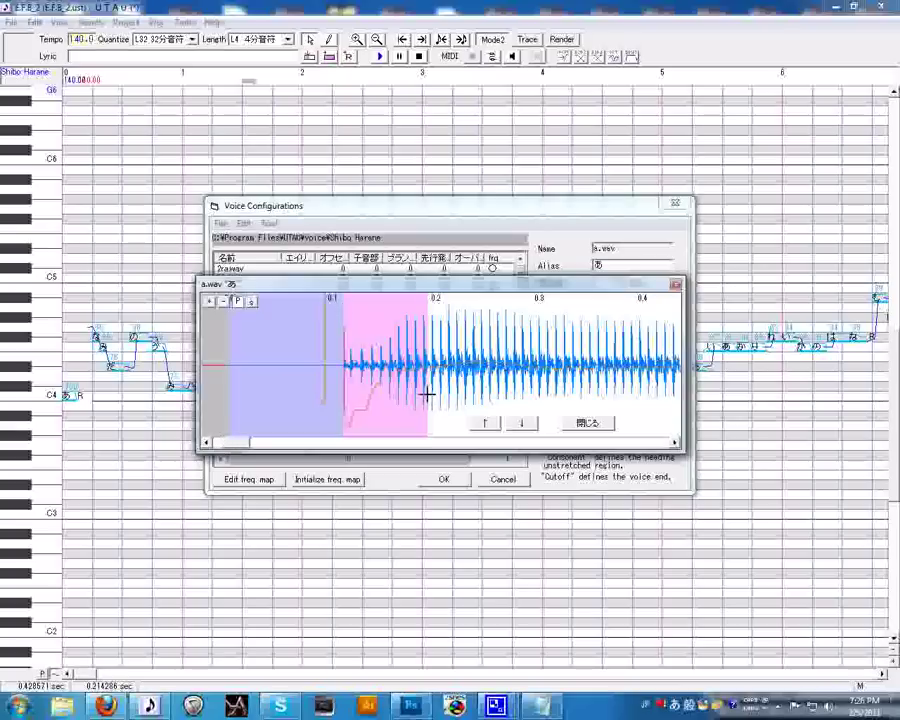
left_click_drag(428, 394, 504, 372)
left_click_drag(357, 372, 341, 373)
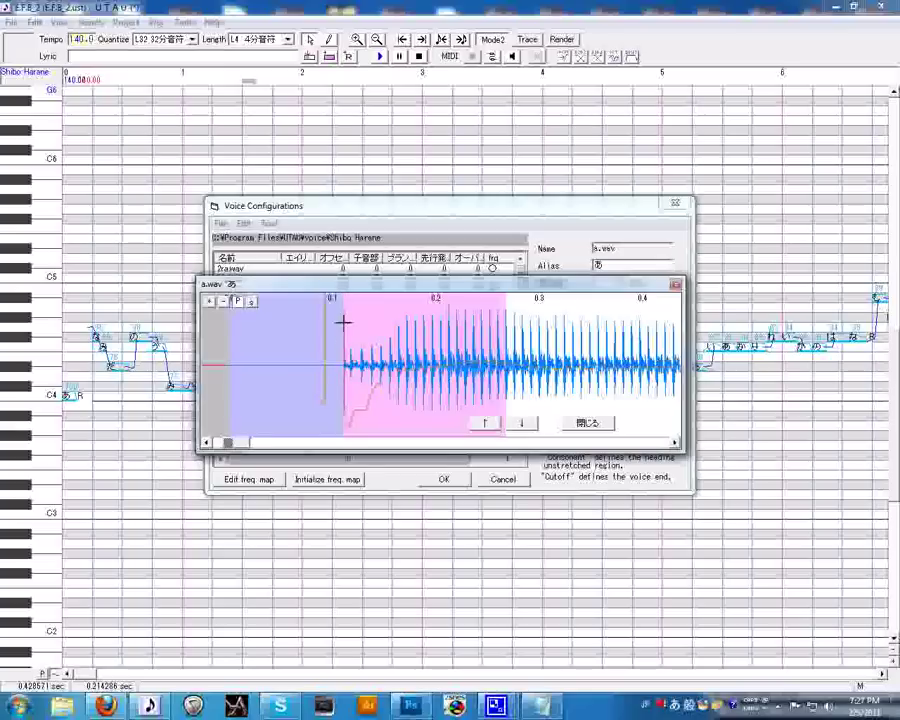
Settle a.wav's overlap at 50 ms.
left_click_drag(343, 325, 356, 325)
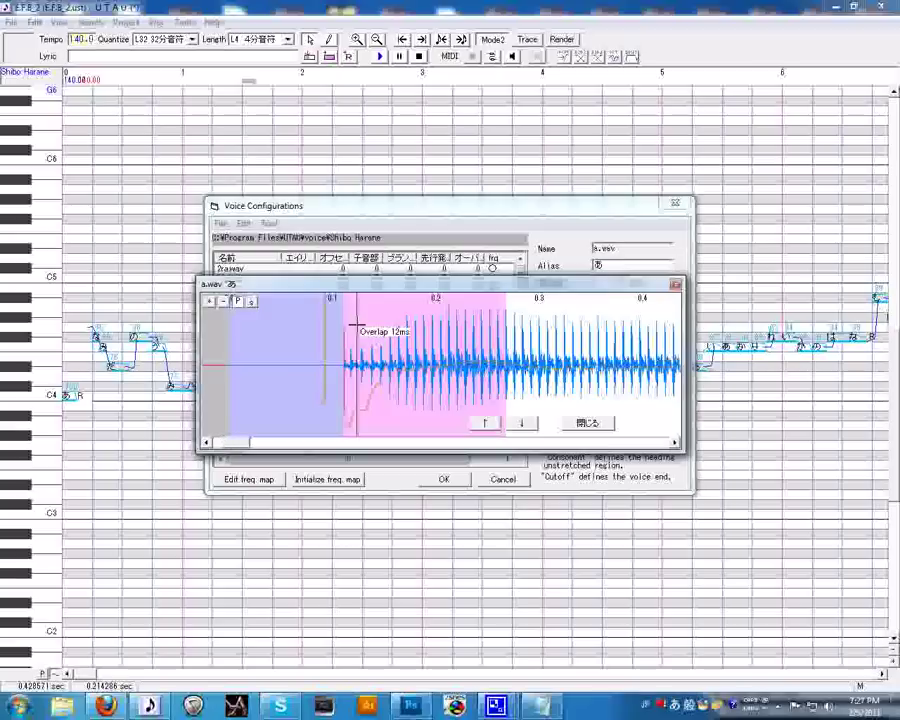
left_click_drag(357, 326, 397, 325)
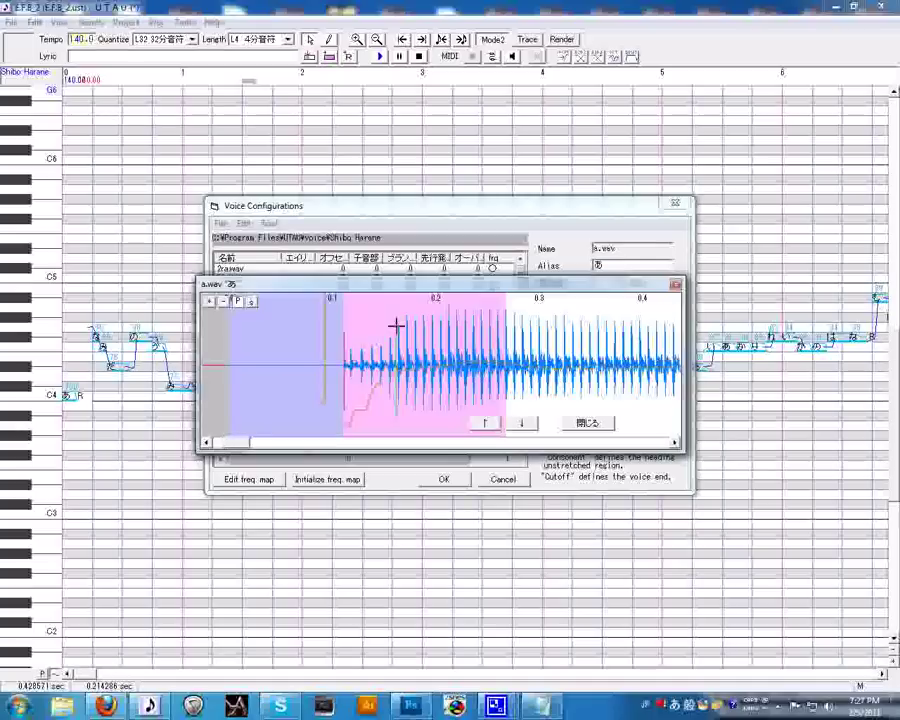
left_click(397, 326)
left_click_drag(397, 326, 594, 338)
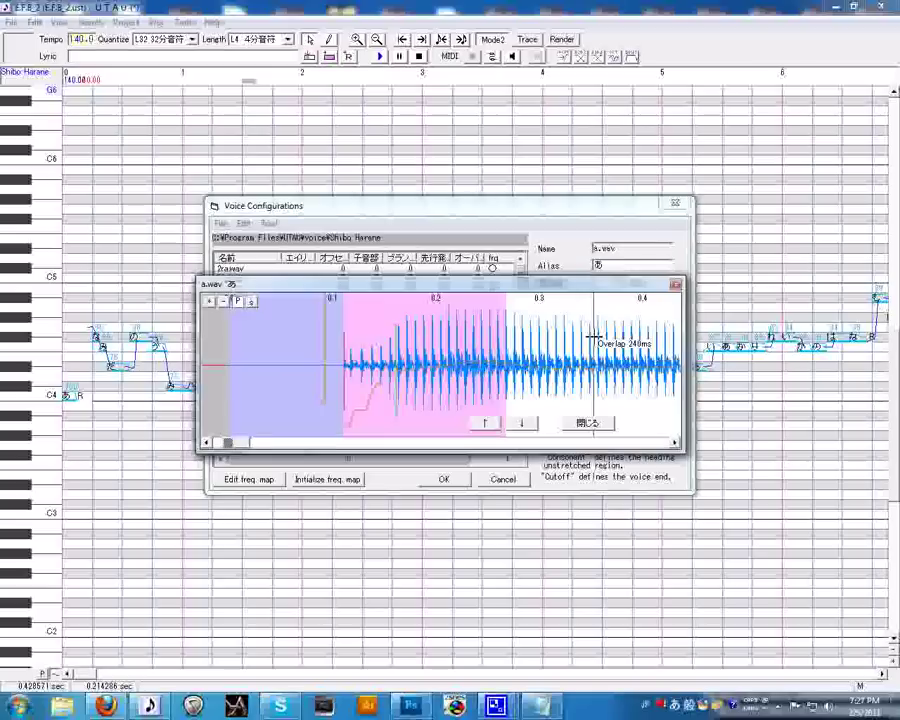
left_click_drag(594, 338, 396, 385)
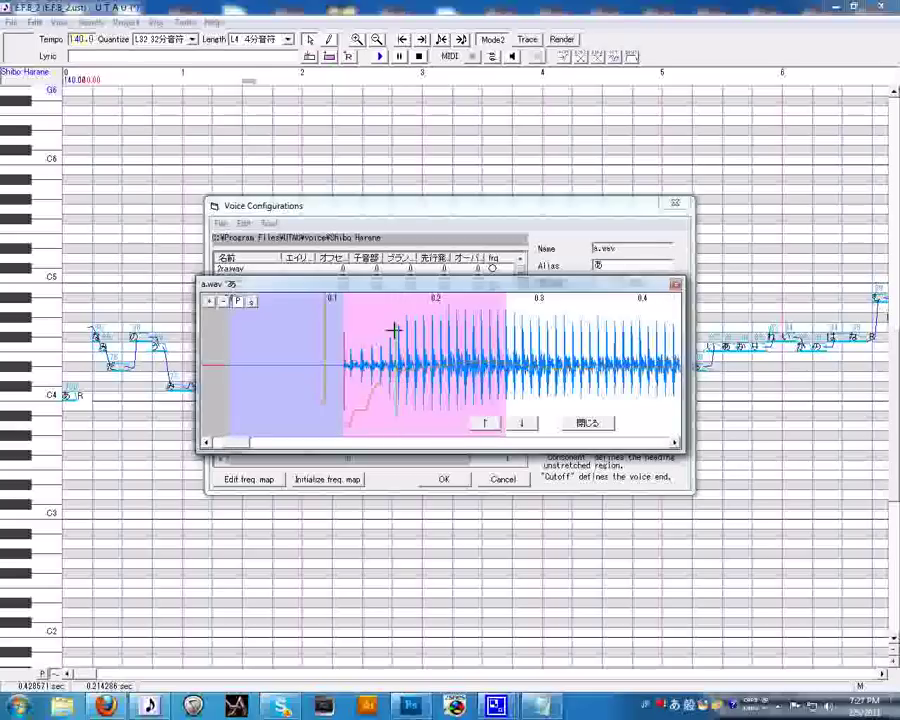
left_click_drag(396, 333, 396, 333)
Close the a.wav editor and select the ba.wav (ば) entry.
left_click(586, 423)
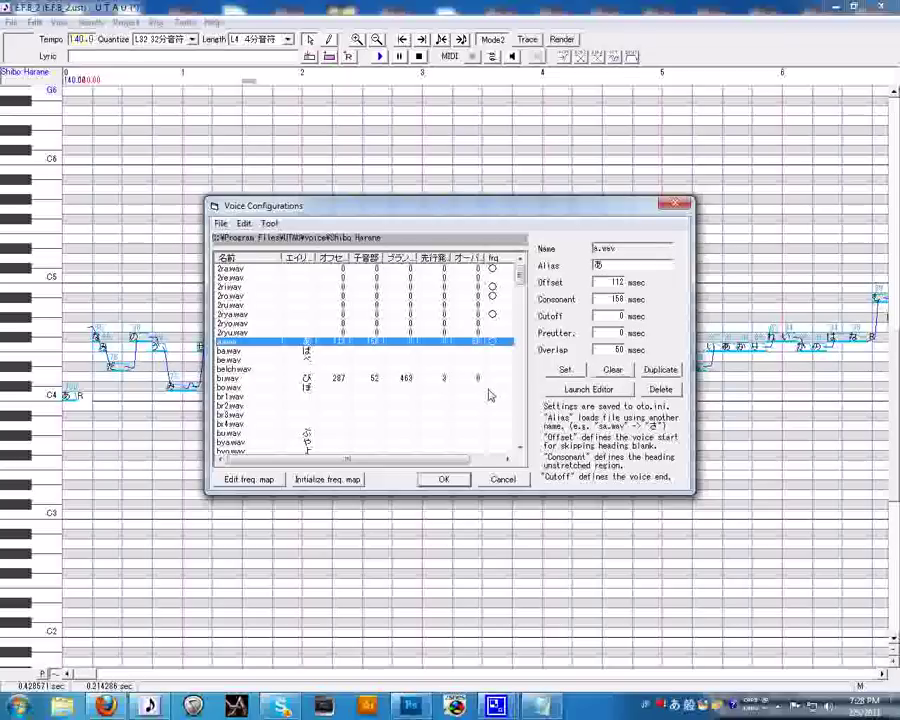
left_click(481, 353)
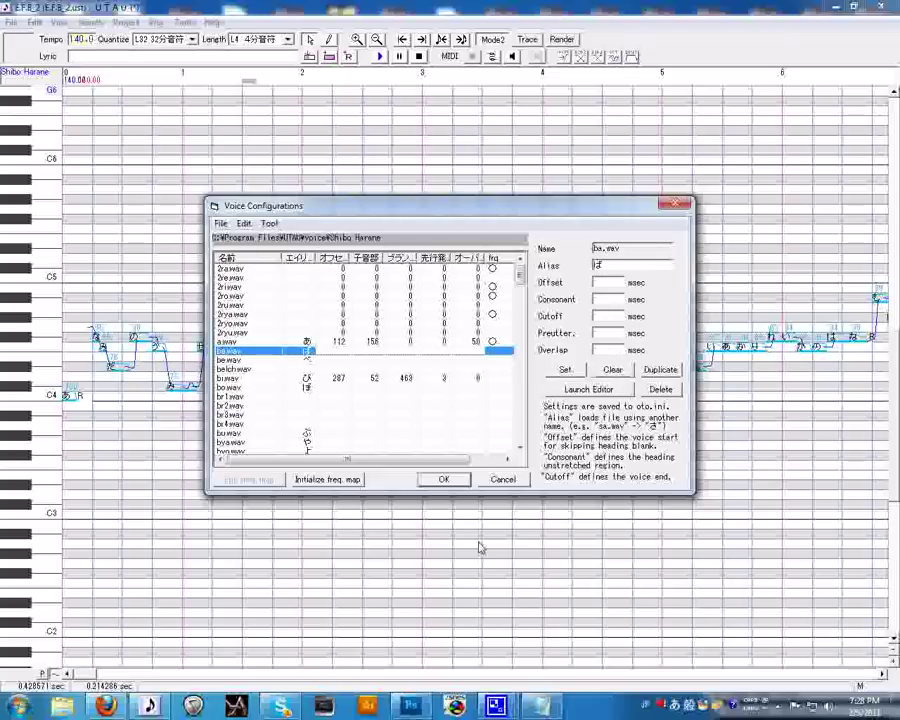
Give ba.wav offset 533 ms and consonant 67 ms in its waveform editor, then close it.
left_click(594, 390)
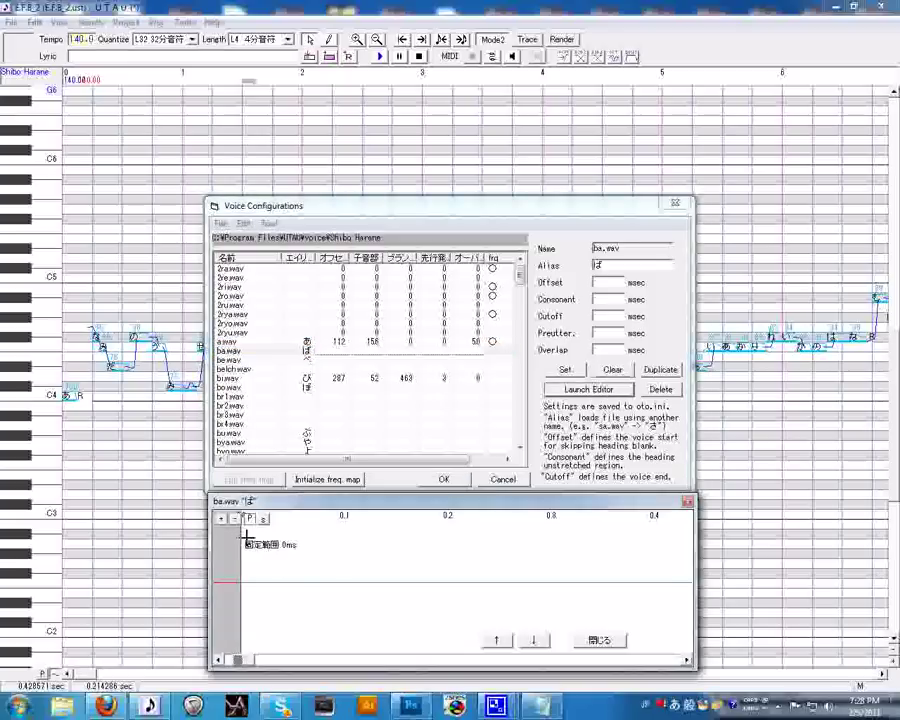
left_click_drag(245, 543, 310, 543)
left_click_drag(238, 540, 515, 543)
left_click_drag(247, 660, 278, 662)
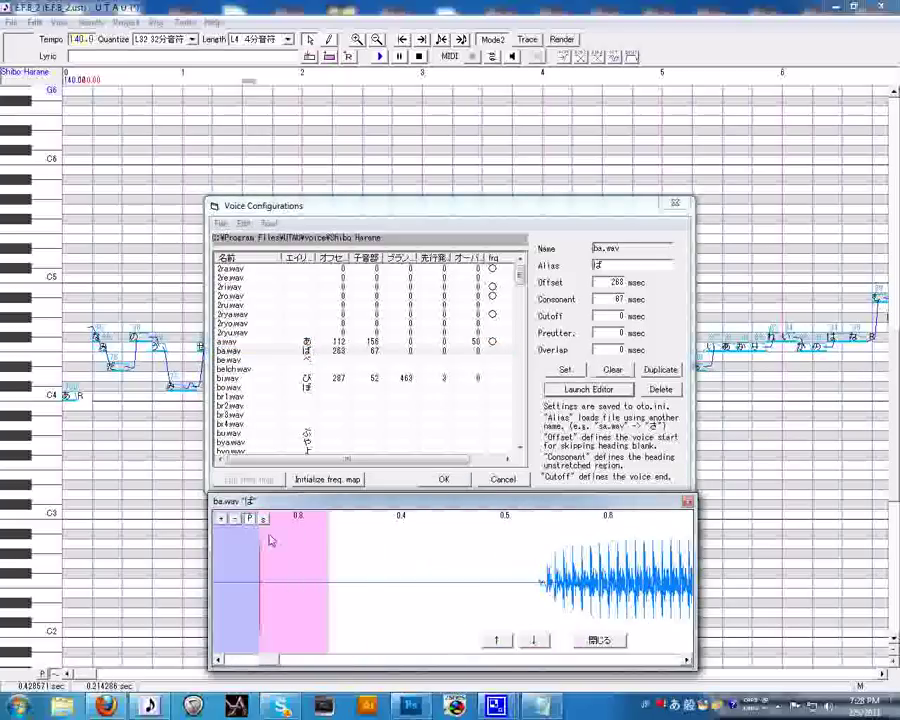
left_click_drag(266, 536, 537, 601)
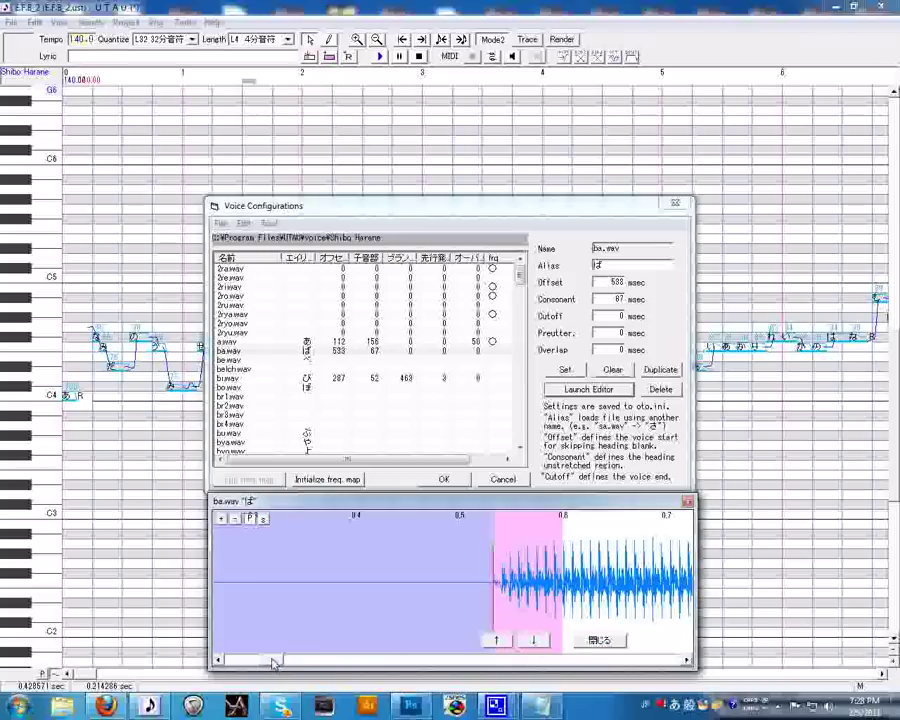
left_click(599, 640)
Place a.wav's cutoff at 208 ms where the sound fades, then reopen its waveform.
left_click(460, 342)
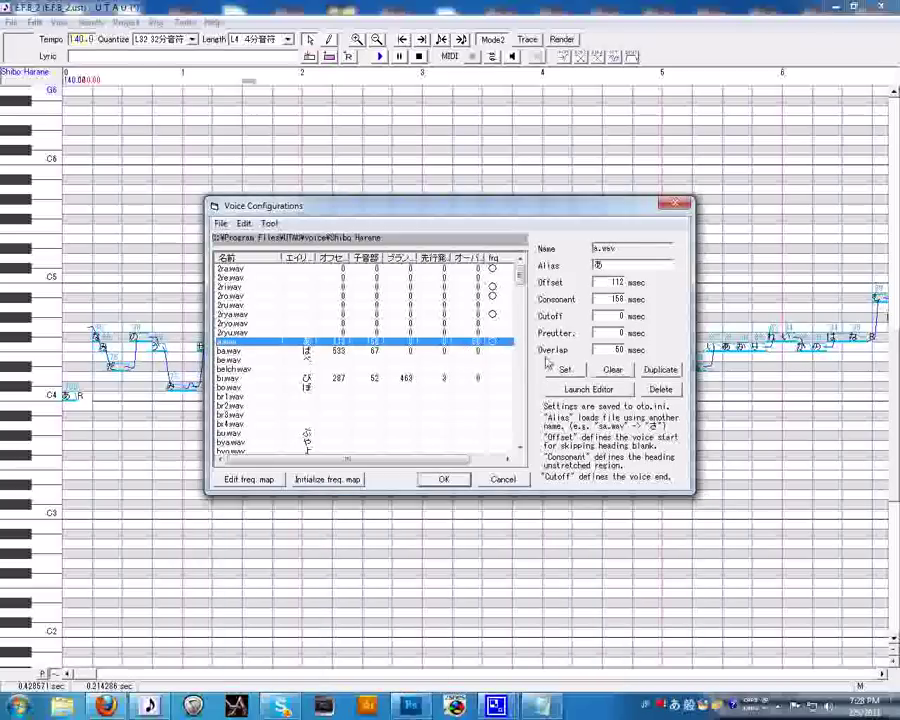
left_click(589, 389)
left_click_drag(252, 657, 680, 660)
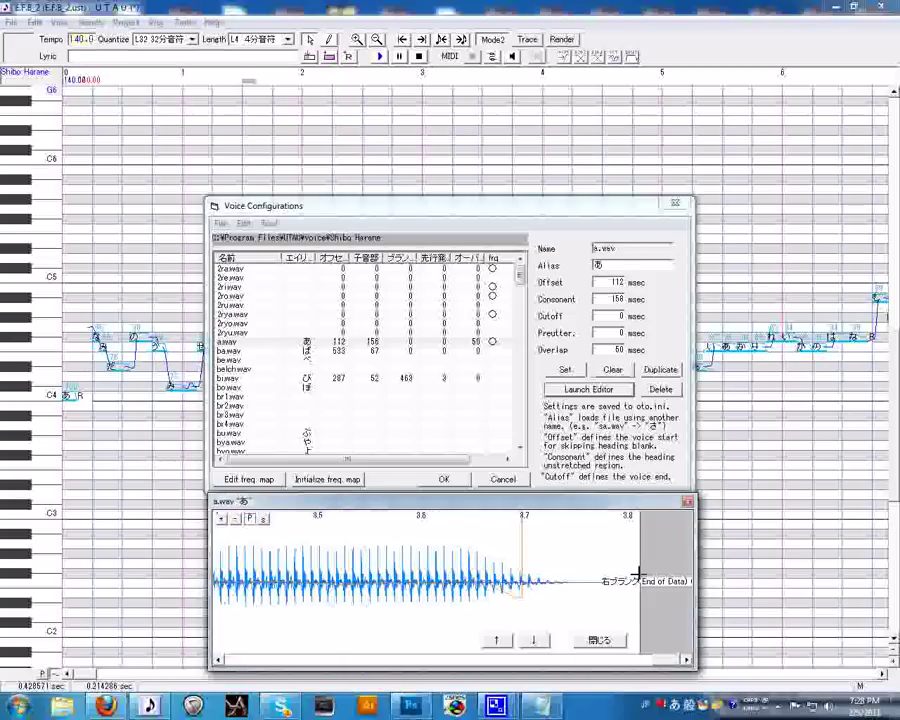
left_click(428, 577)
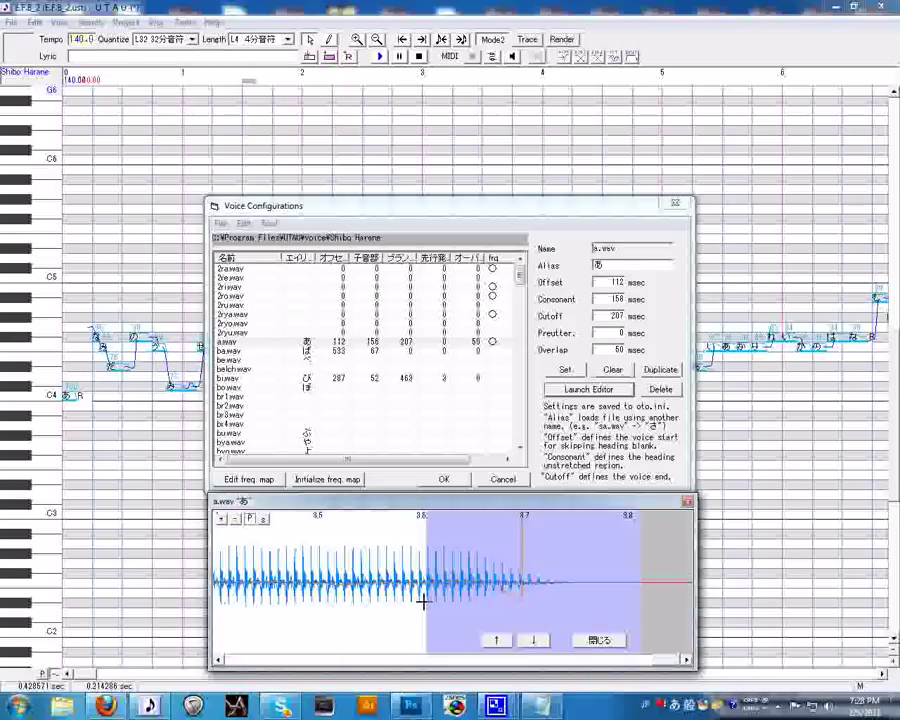
left_click(424, 596)
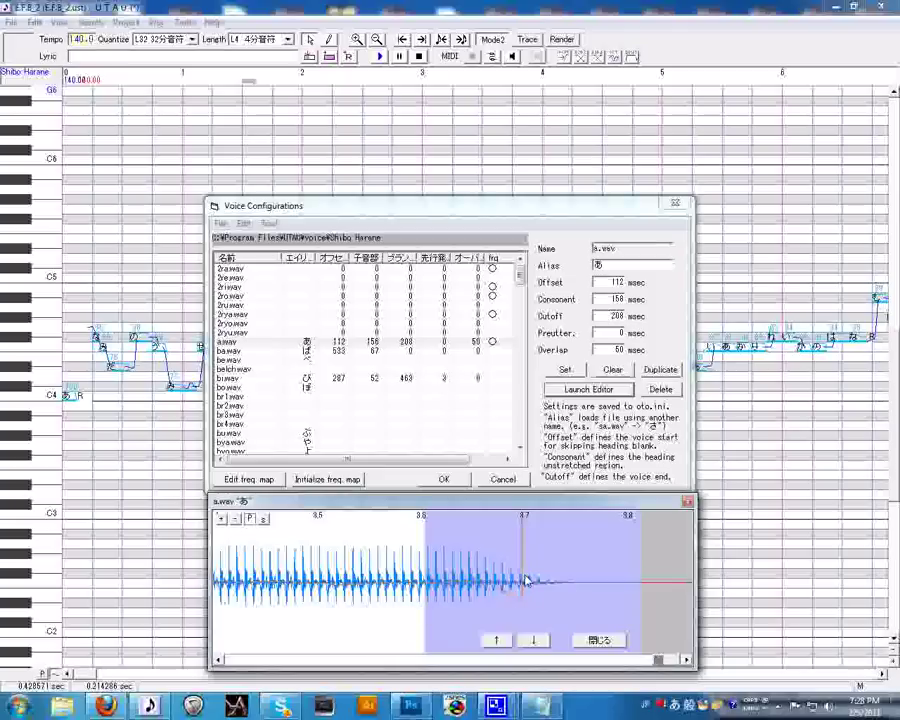
left_click(606, 641)
left_click(589, 389)
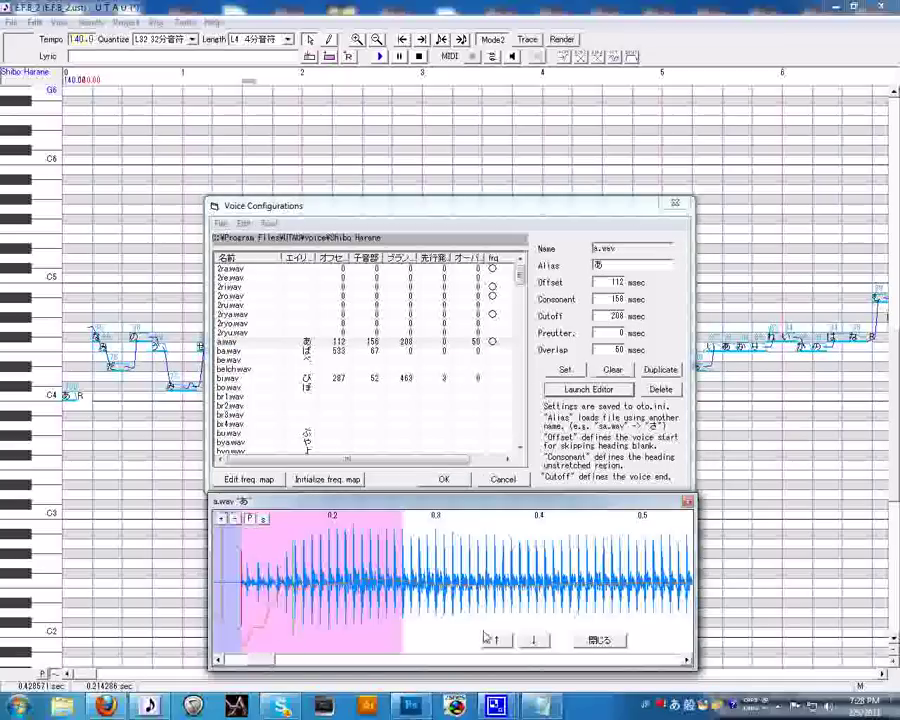
Open ba.wav's waveform and set its preutterance to 7 ms.
left_click(599, 641)
left_click(420, 351)
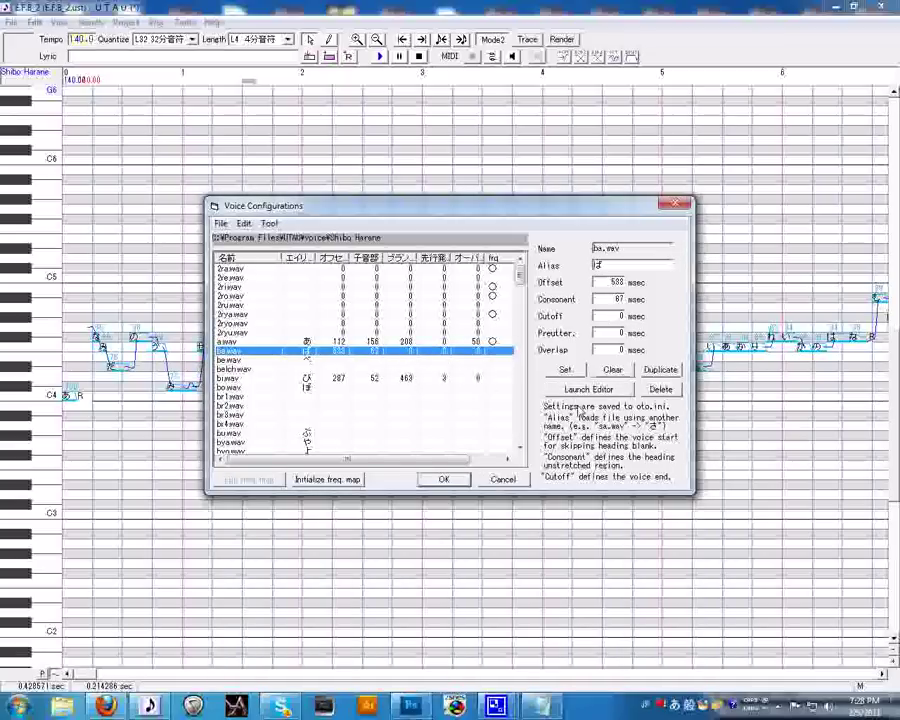
left_click(590, 389)
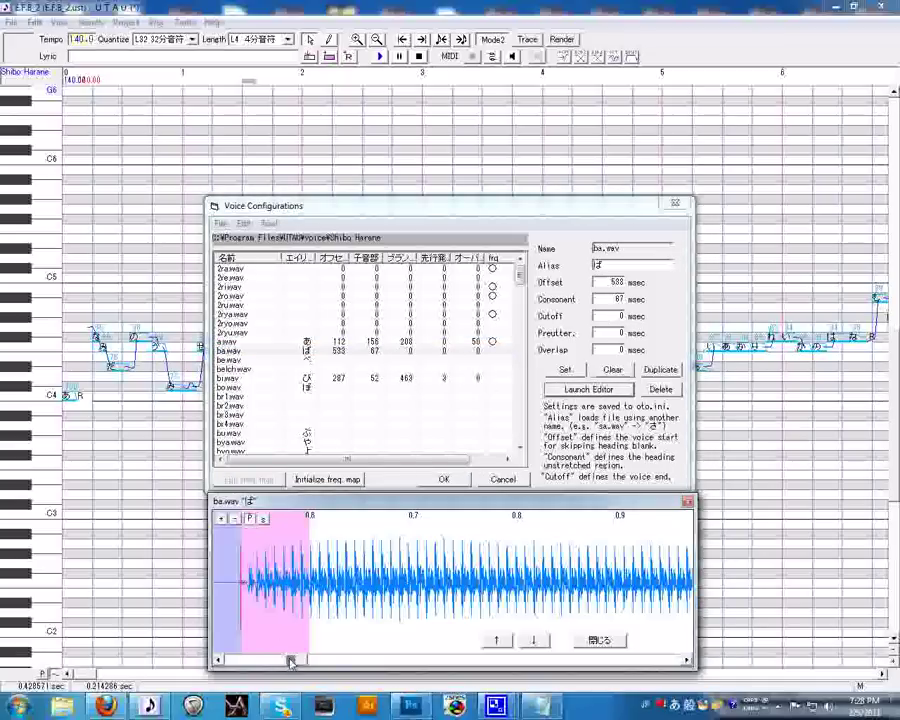
left_click_drag(292, 660, 280, 663)
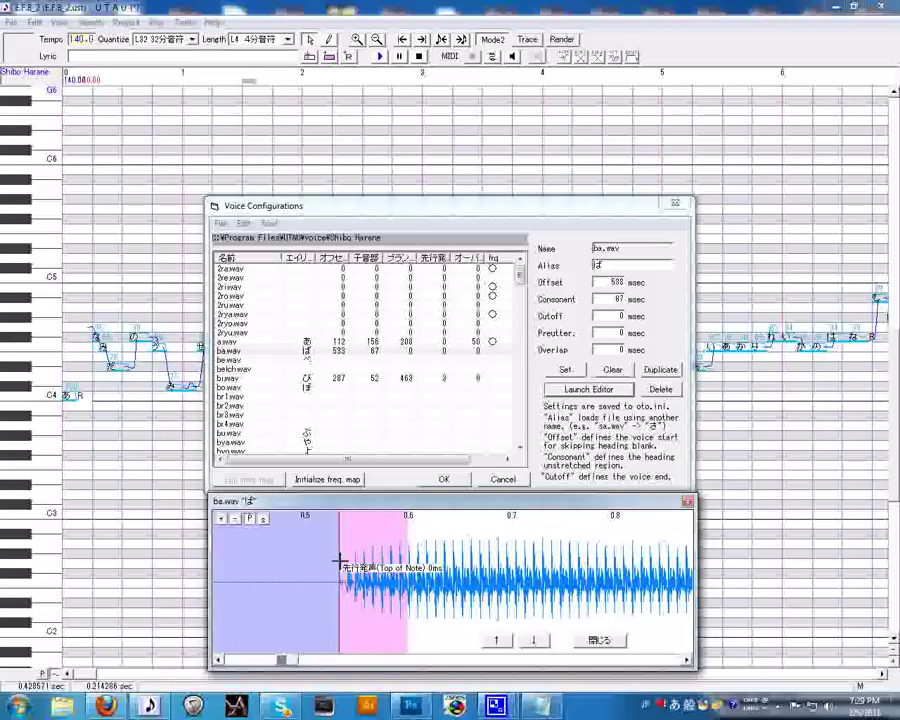
left_click_drag(339, 562, 345, 557)
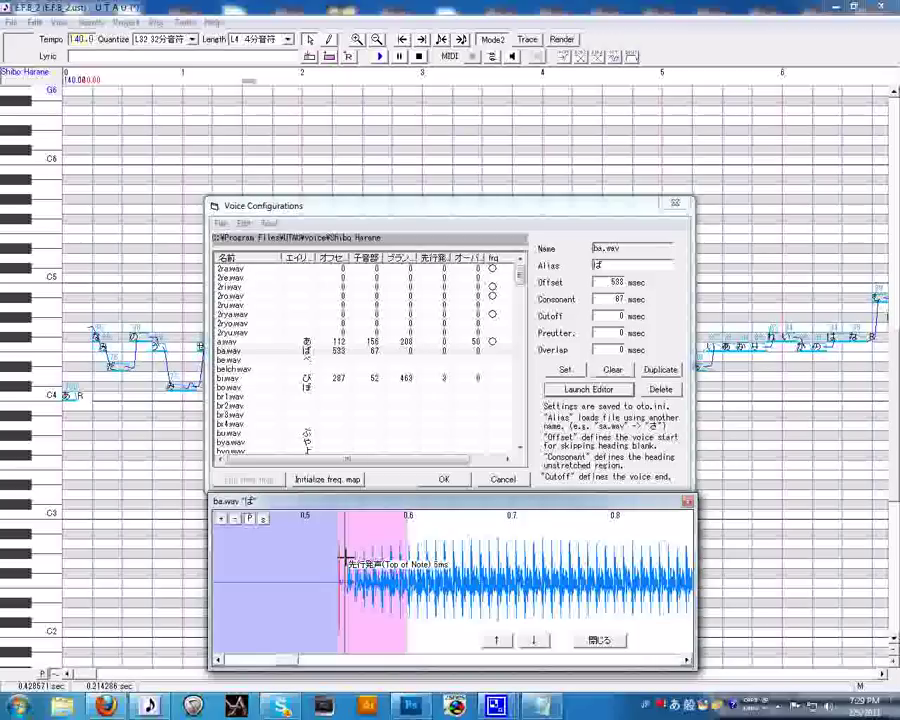
left_click_drag(345, 556, 347, 604)
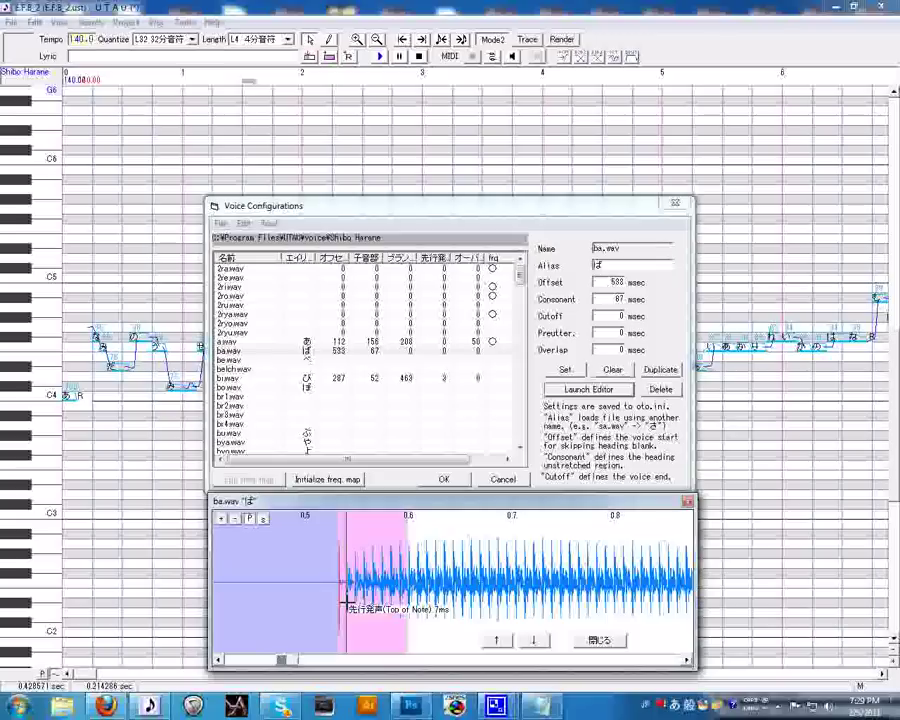
left_click_drag(346, 603, 346, 600)
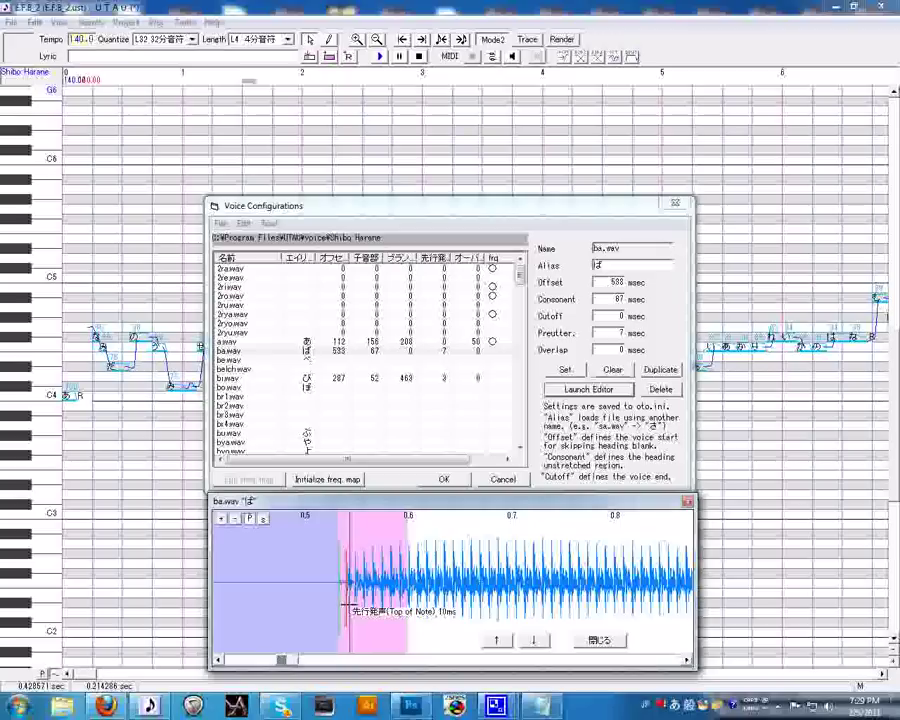
left_click_drag(344, 603, 344, 606)
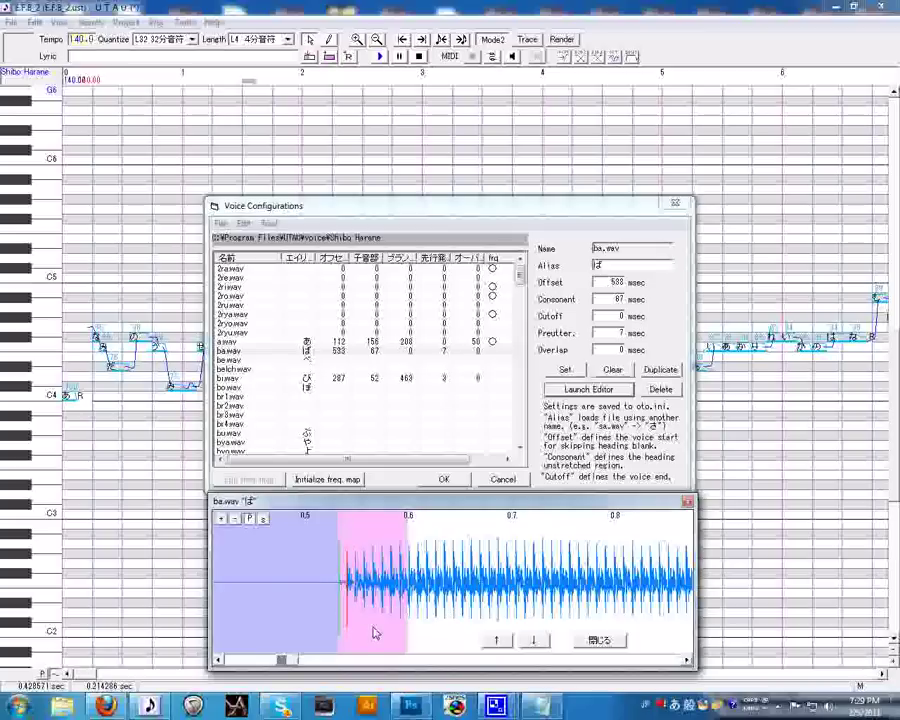
Set ba.wav's overlap to 3 ms and cutoff to 331 ms, then close the editor.
left_click_drag(340, 601, 343, 601)
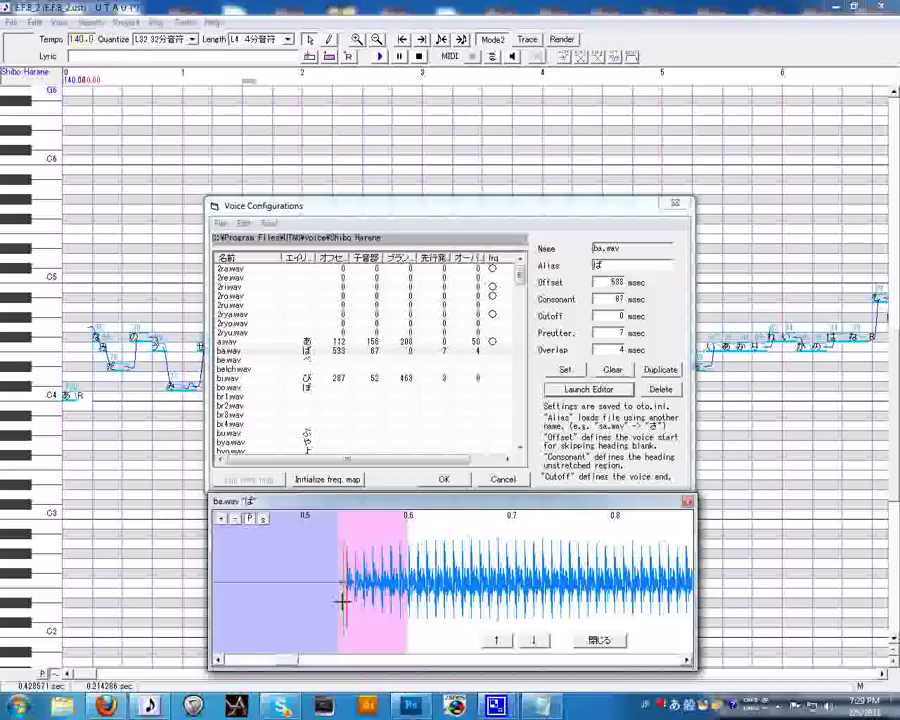
left_click_drag(343, 601, 362, 597)
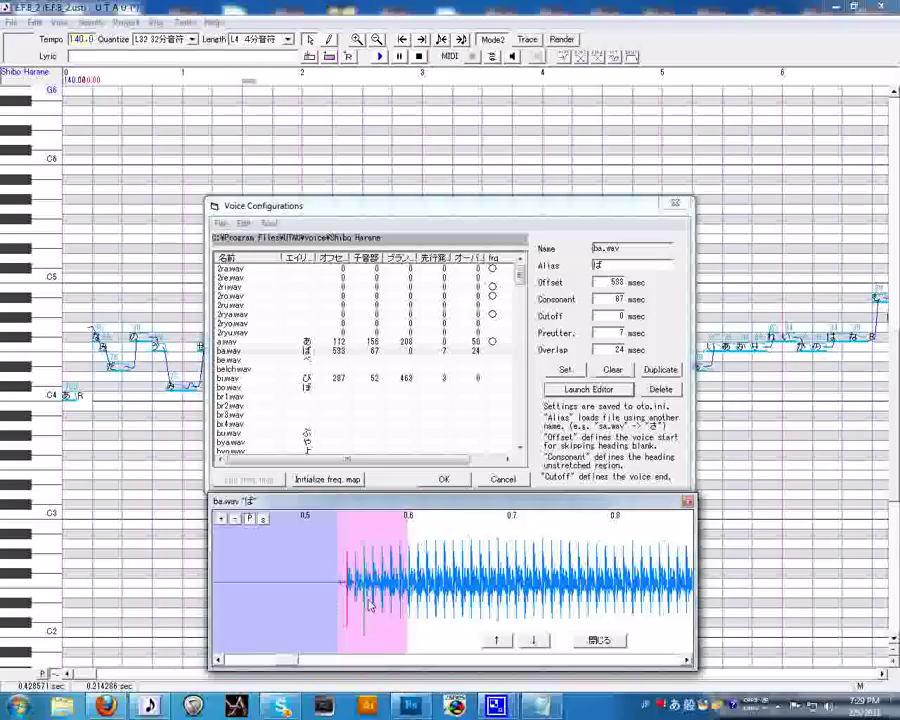
left_click_drag(362, 597, 341, 596)
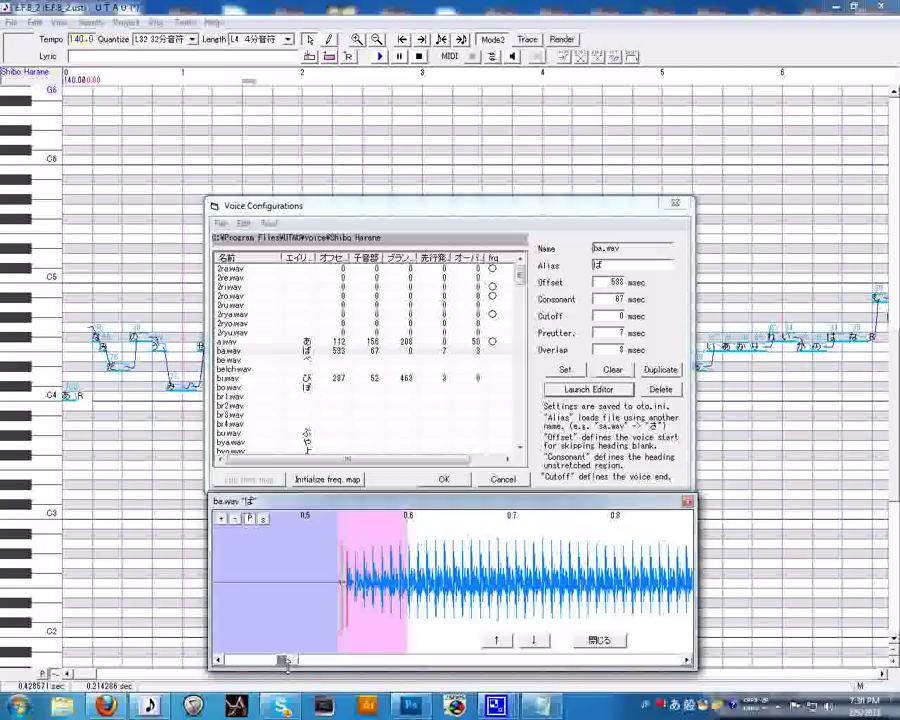
left_click_drag(283, 660, 688, 650)
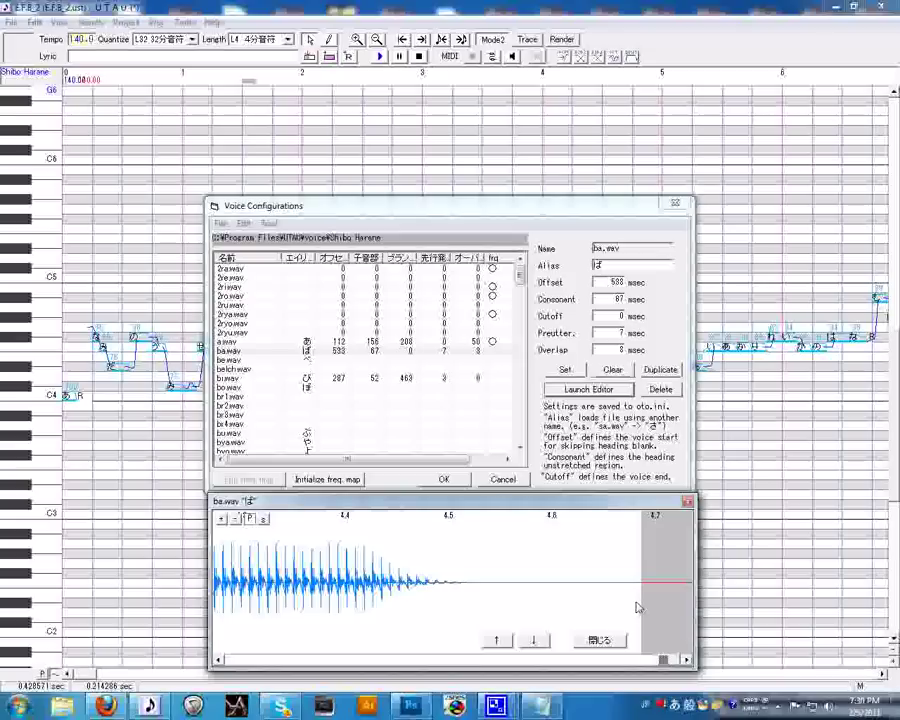
left_click(308, 598)
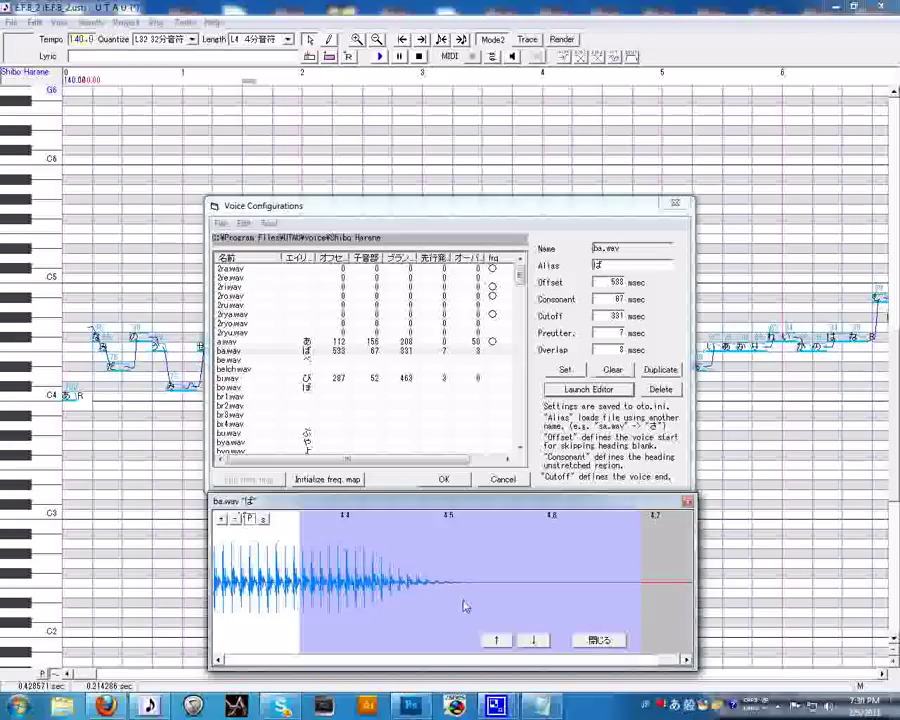
left_click(597, 639)
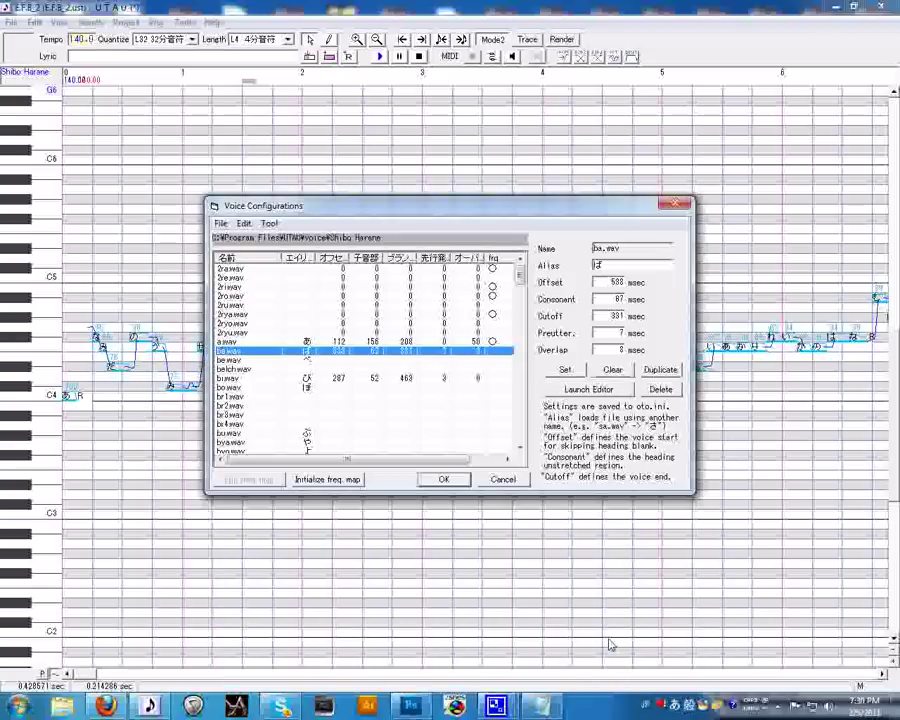
Open be.wav's waveform and set offset 44, consonant 50 and preutterance 39 ms.
left_click(432, 360)
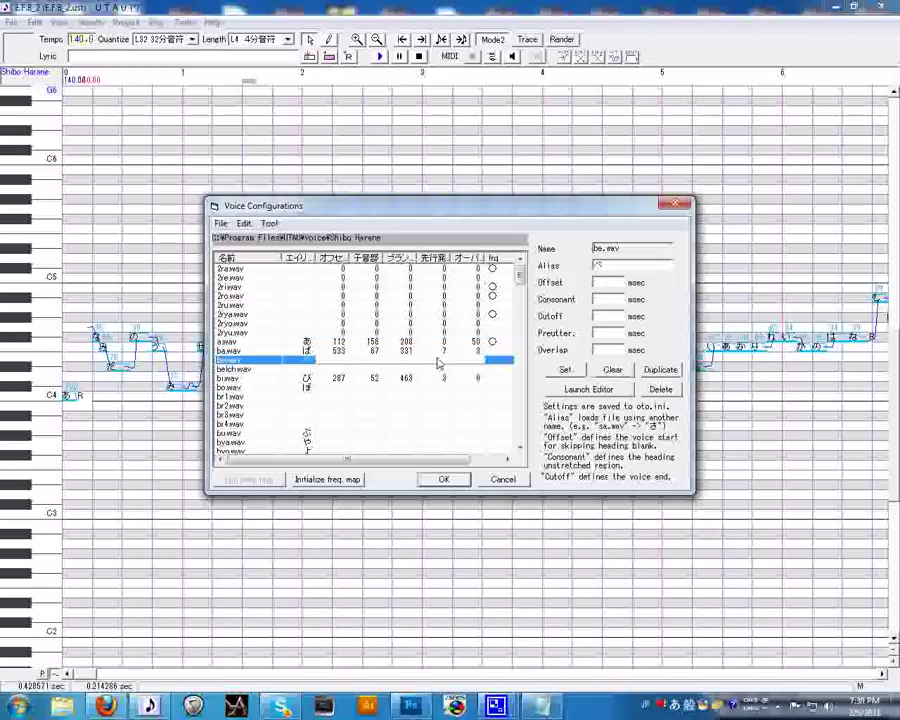
left_click(576, 391)
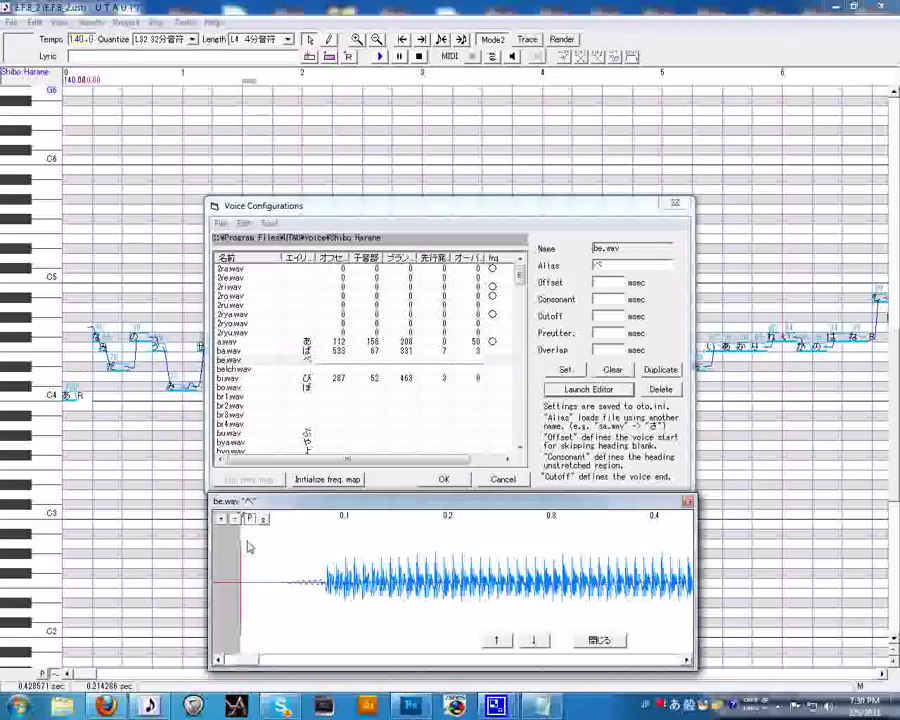
mouse_move(249, 542)
left_mouse_down()
mouse_move(244, 528)
mouse_move(256, 524)
mouse_move(321, 552)
mouse_move(331, 526)
mouse_move(335, 553)
left_mouse_up()
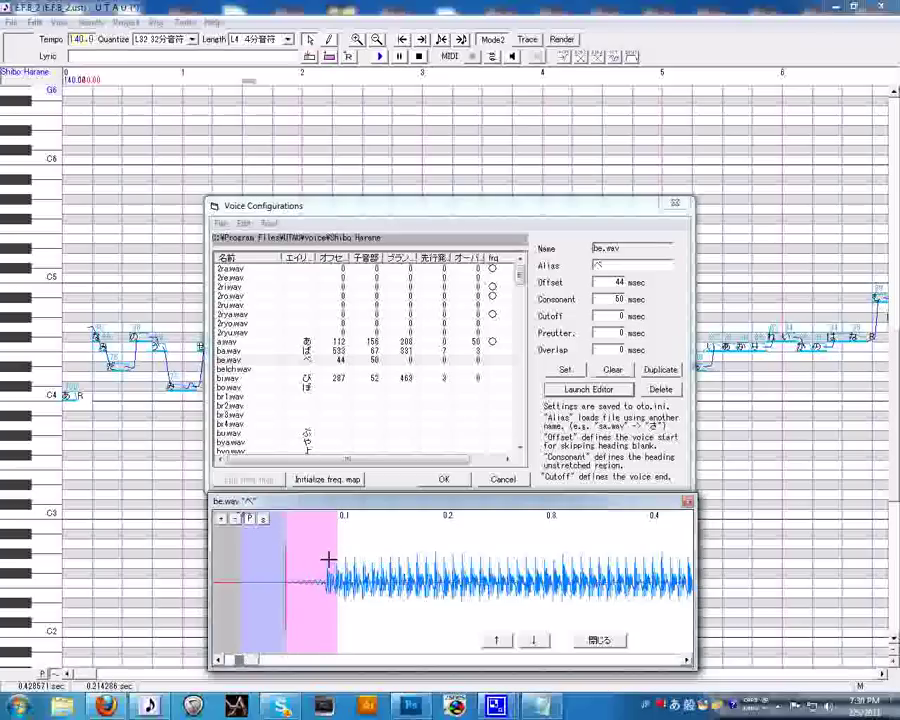
mouse_move(318, 612)
left_mouse_down()
mouse_move(321, 622)
mouse_move(326, 612)
left_mouse_up()
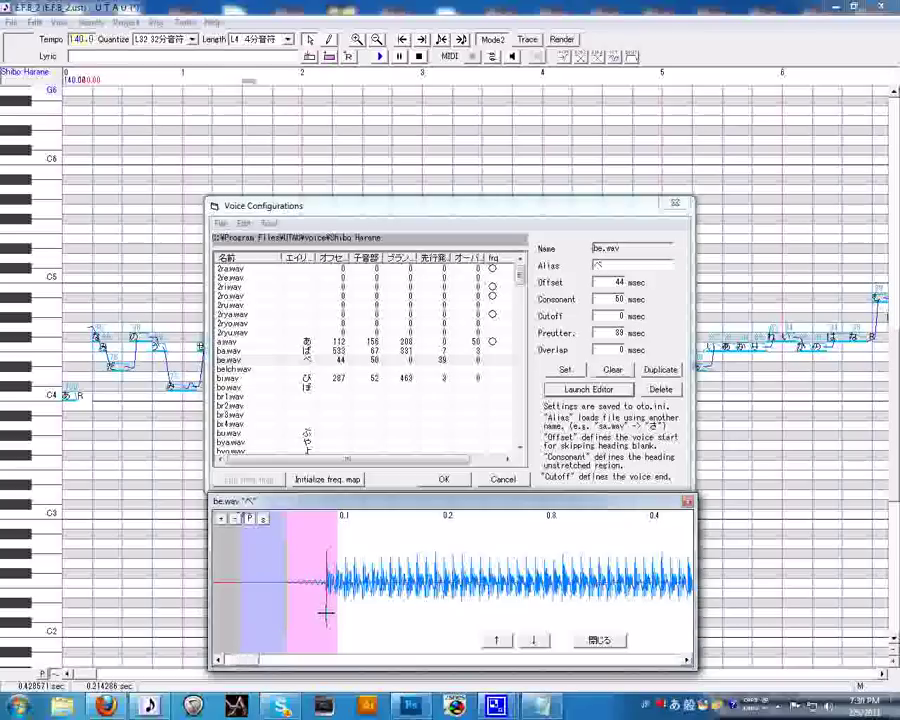
Set be.wav's overlap to 21 ms and cutoff to 378 ms, then close the editor.
left_click_drag(287, 601, 306, 601)
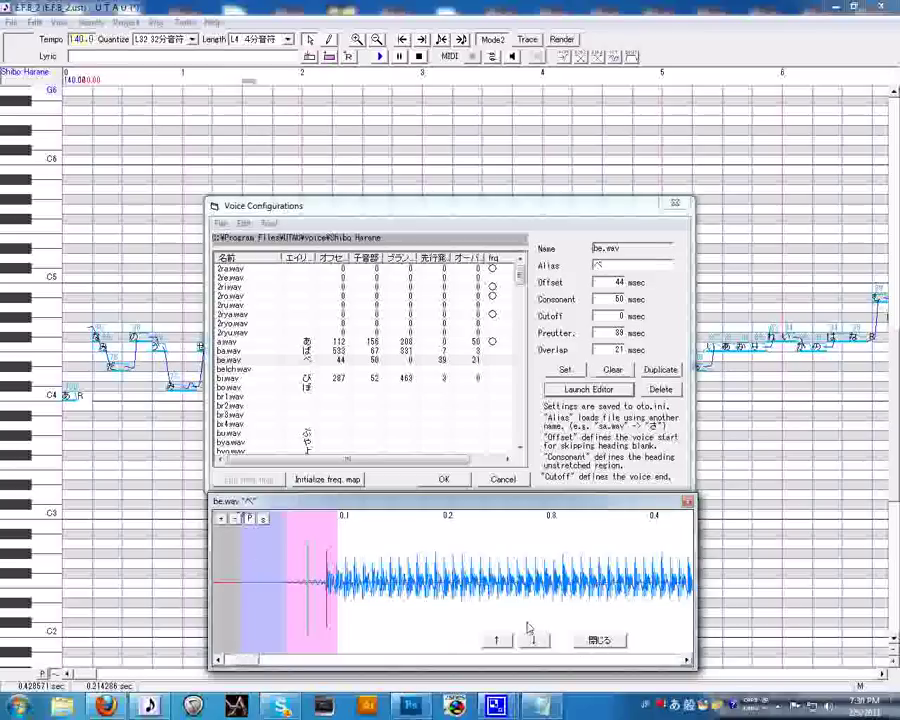
left_click_drag(245, 660, 655, 660)
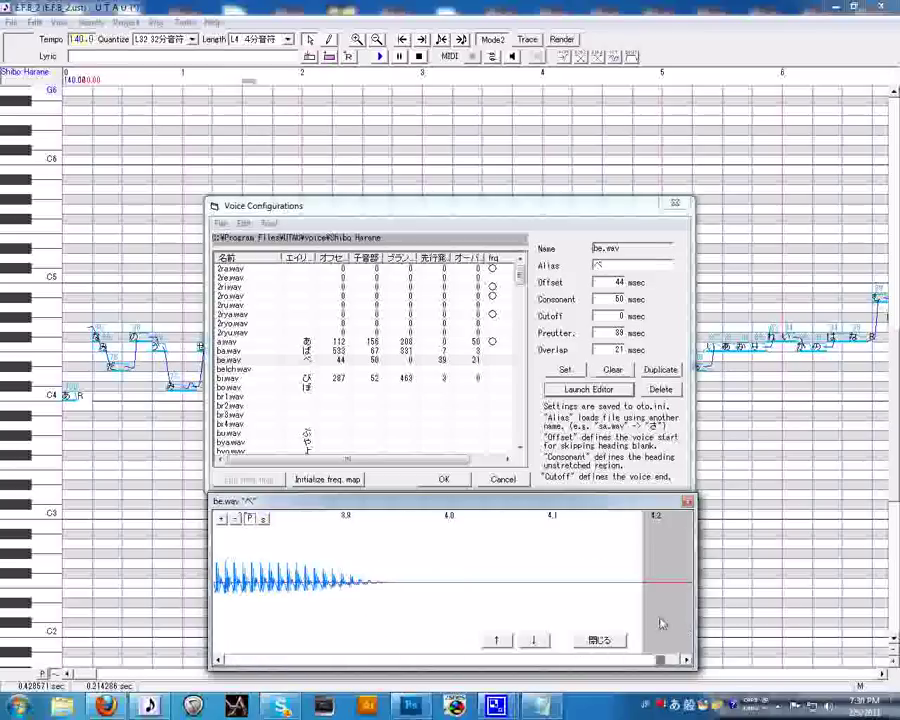
mouse_move(643, 603)
left_mouse_down()
mouse_move(538, 597)
mouse_move(470, 617)
left_mouse_up()
left_click(601, 645)
Close Voice Configurations with OK, reopen it, and check na.wav's still-empty waveform.
left_click(460, 480)
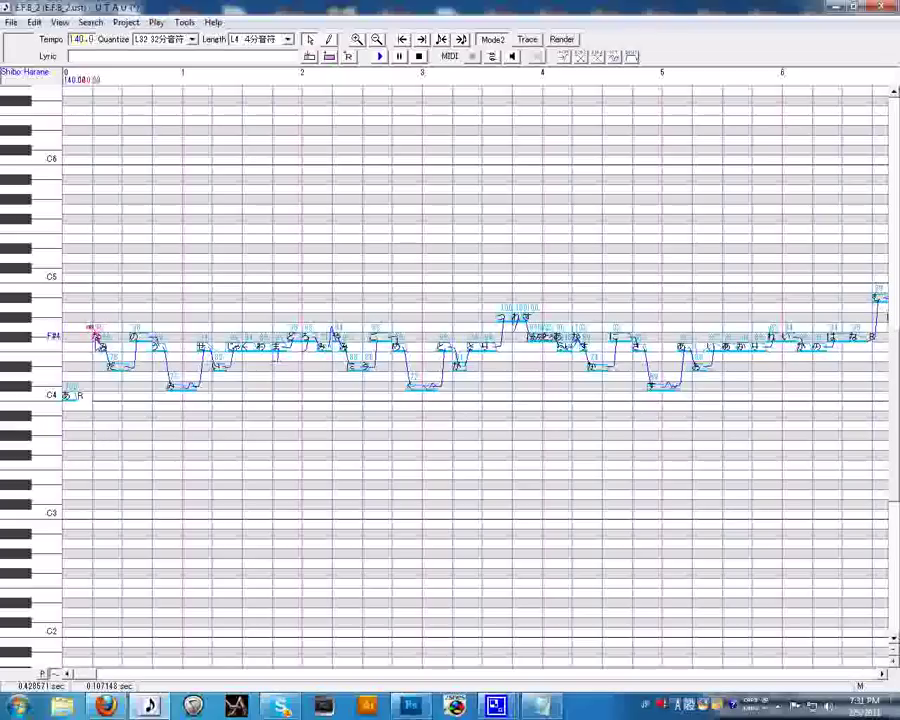
left_click(185, 25)
left_click(193, 38)
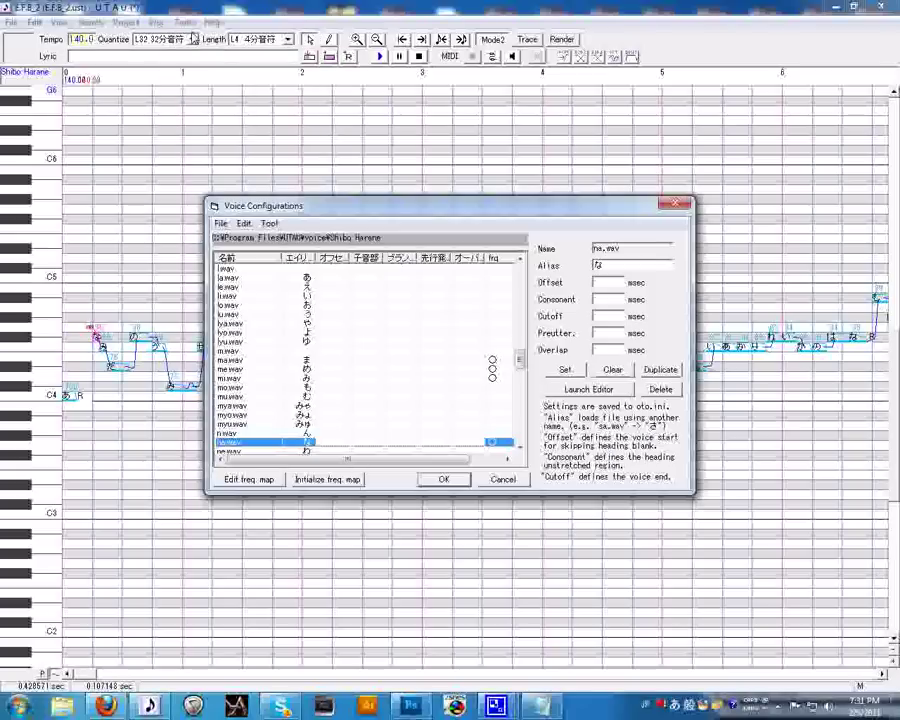
left_click(592, 390)
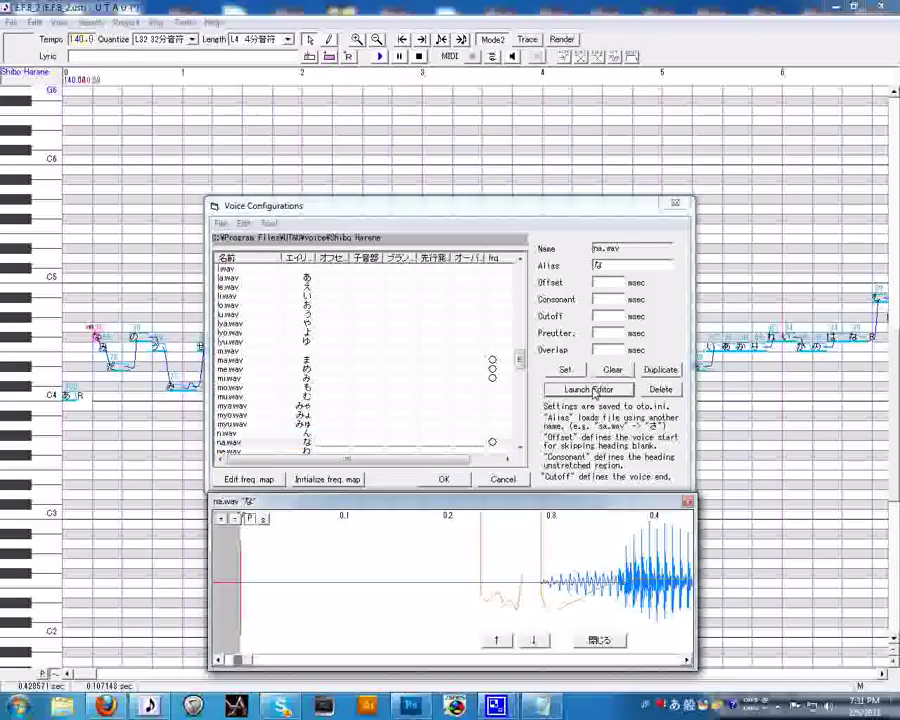
left_click(600, 641)
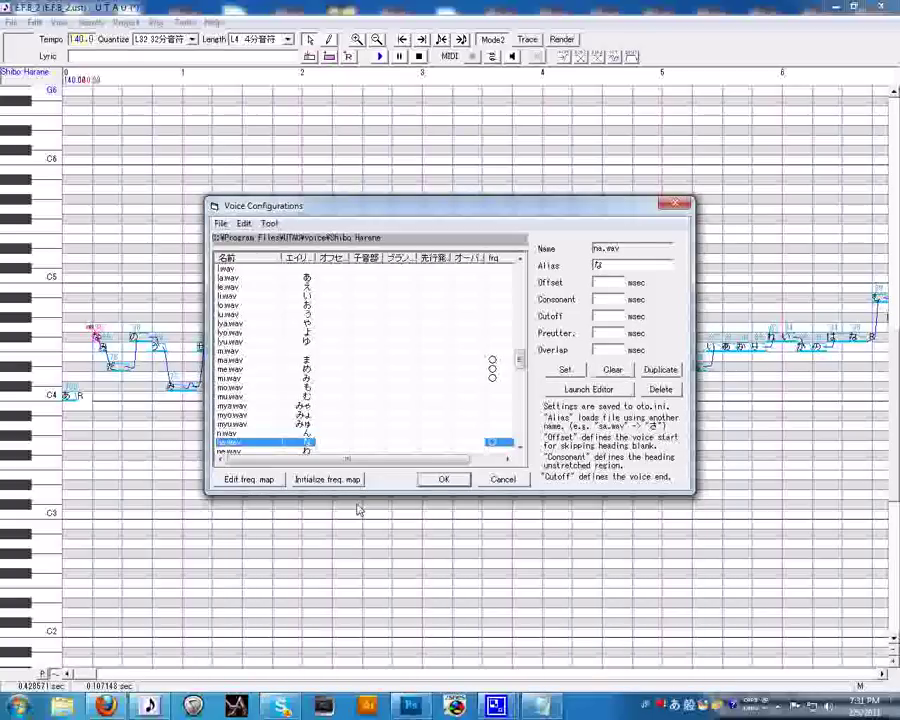
Select all voice list entries and regenerate their frequency maps, confirming with OK.
left_click(404, 368)
right_click(405, 368)
left_click(454, 486)
right_click(390, 372)
left_click(445, 506)
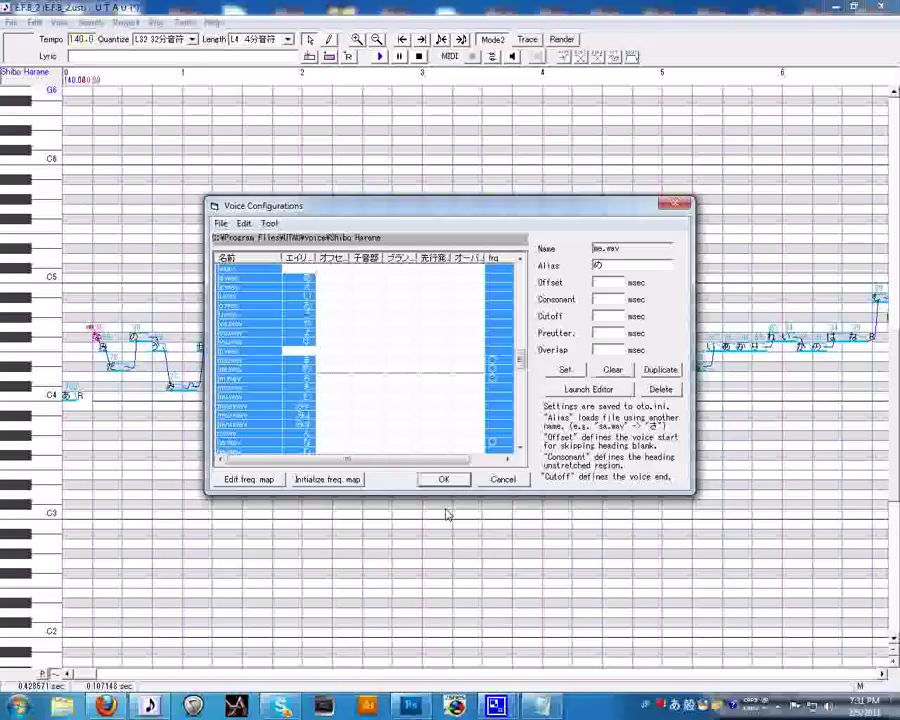
left_click(318, 480)
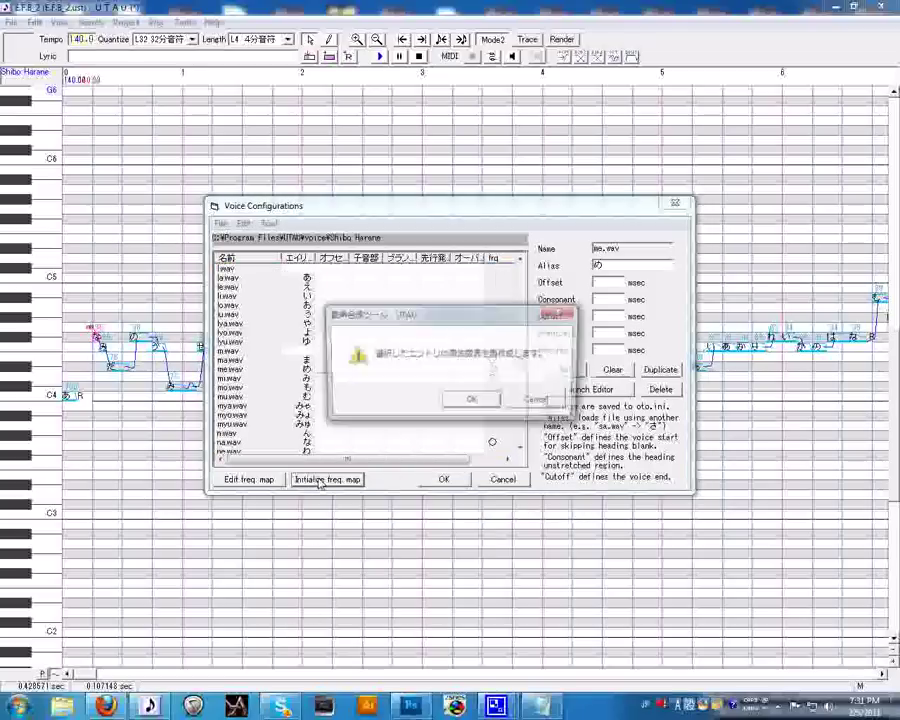
left_click(462, 401)
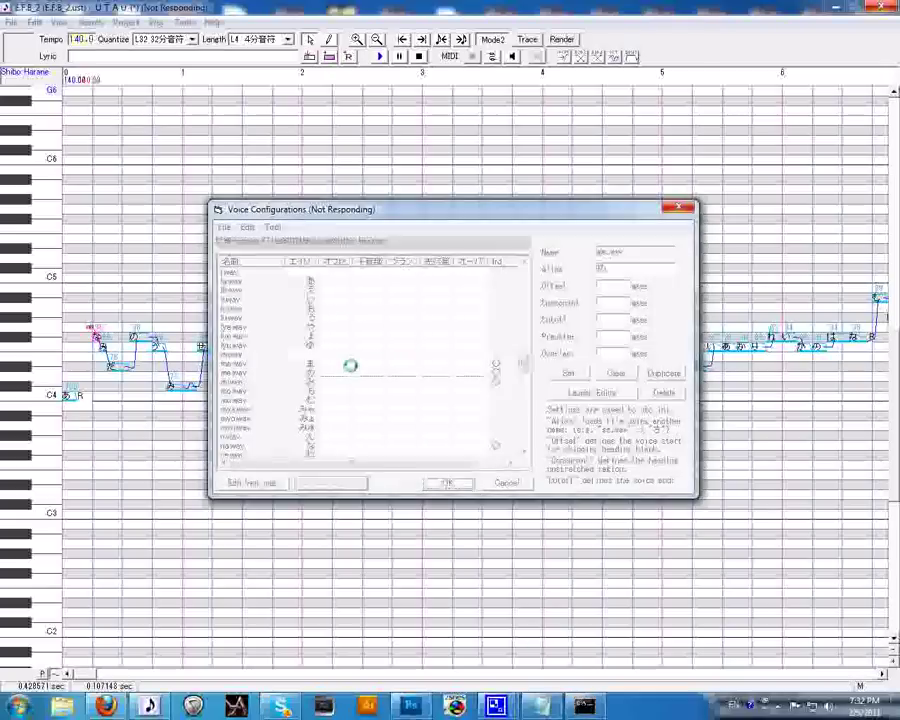
Bring the cmd.exe resampler console to the front to follow the frequency-map progress.
left_click(580, 707)
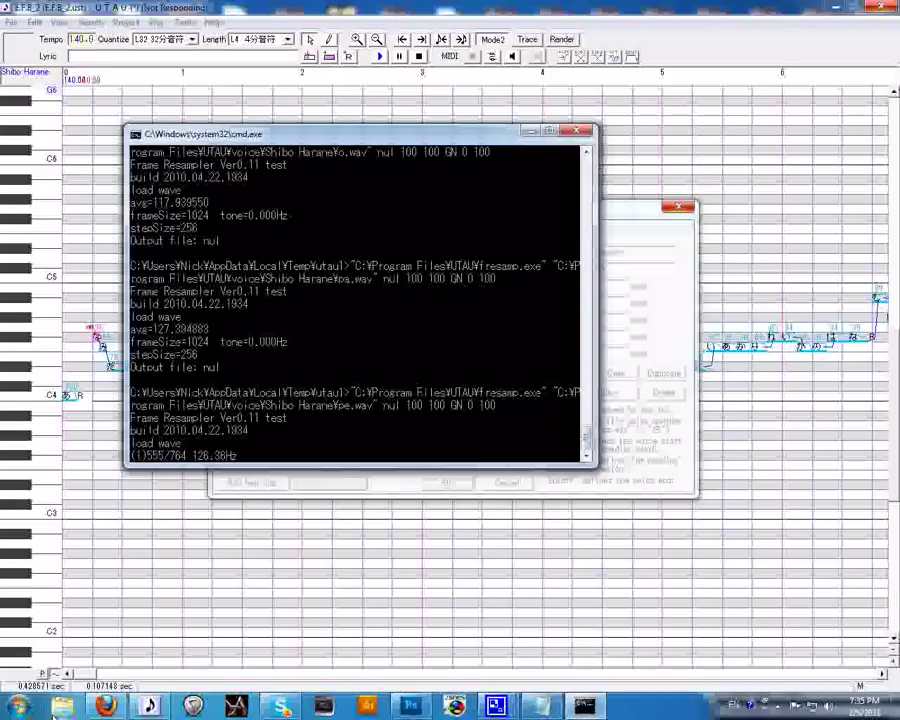
Switch to Skype and send the chat message 'what the hell is utaufile?'.
left_click(282, 706)
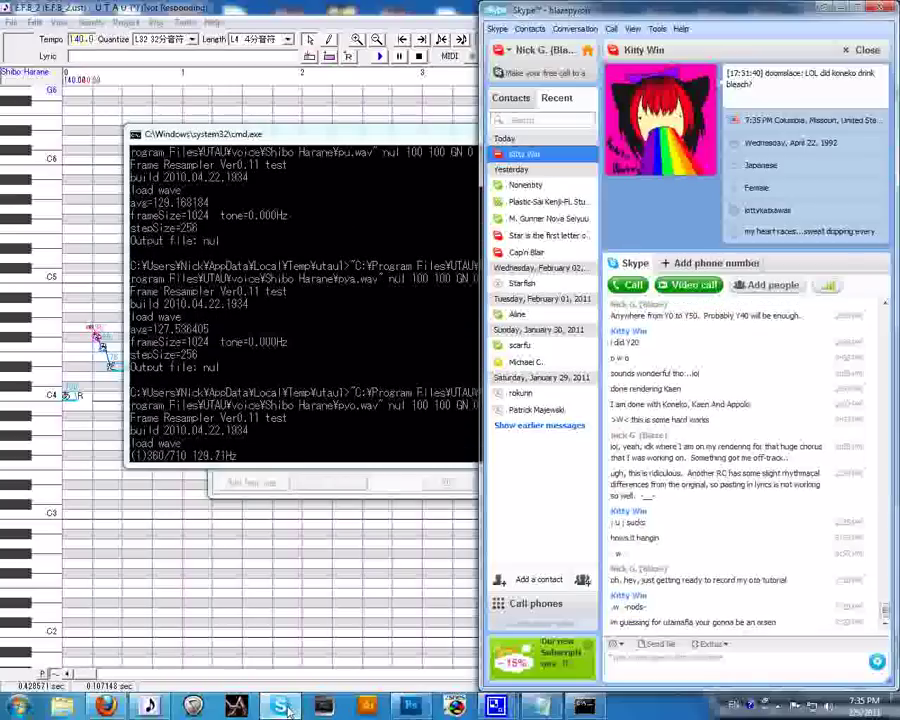
left_click(771, 670)
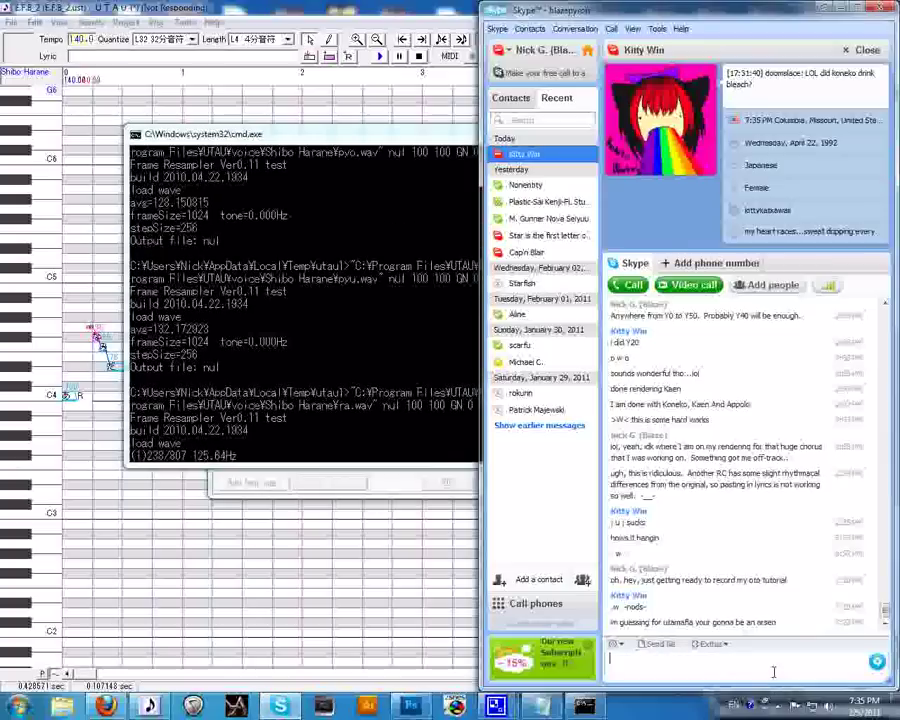
type("what the hell is ")
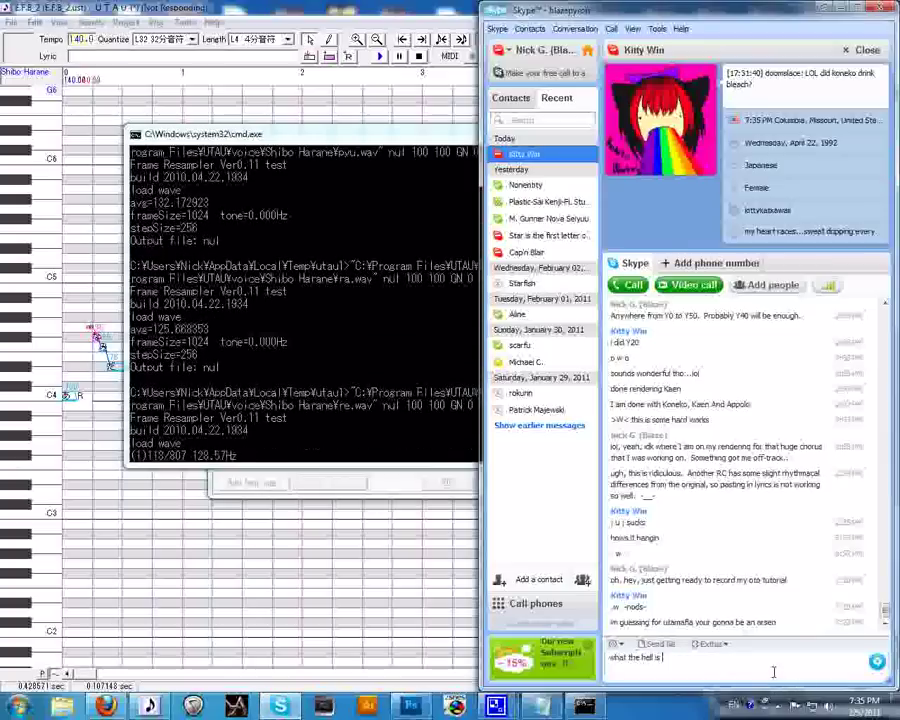
type("utaufile?")
key("Return")
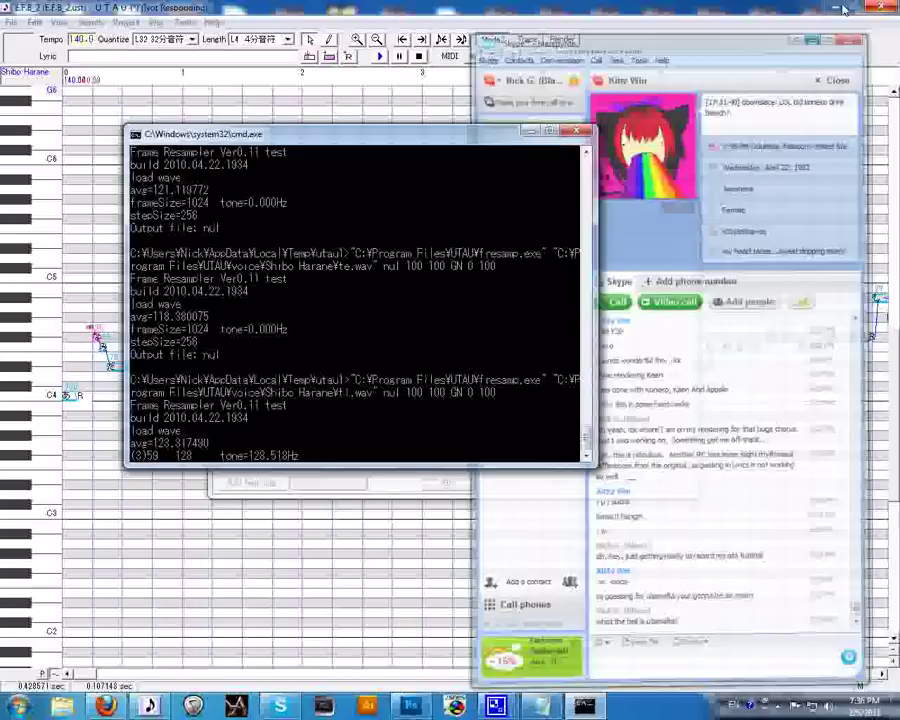
Hide the Skype chat window so fresamp can finish generating frequency maps for every sample.
left_click(843, 8)
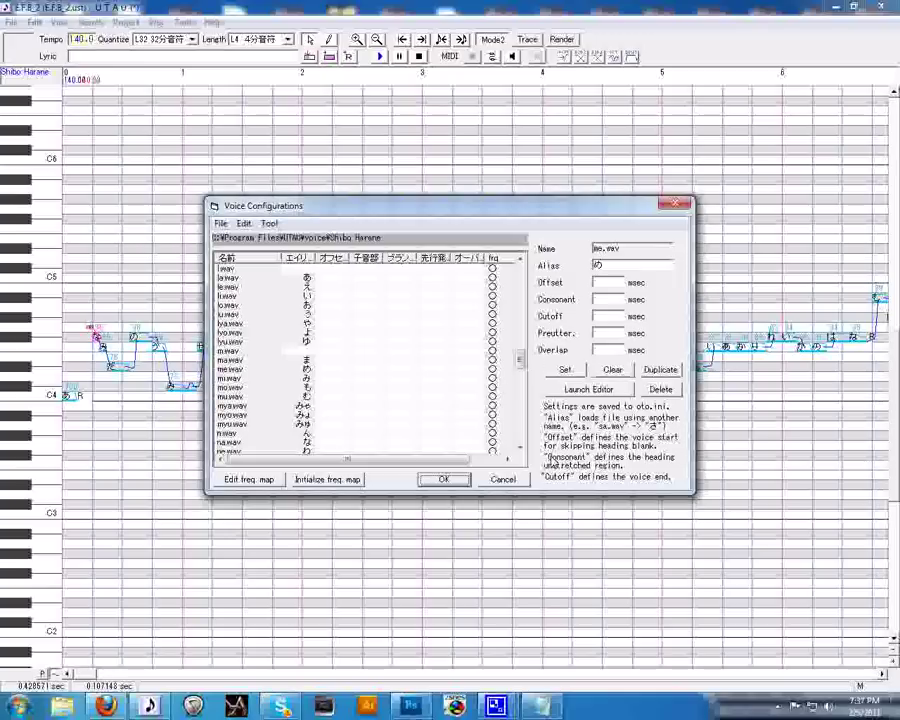
Close Voice Configurations, briefly reopen it to select m.wav, then close it without changes.
left_click(502, 479)
left_click(189, 26)
left_click(215, 54)
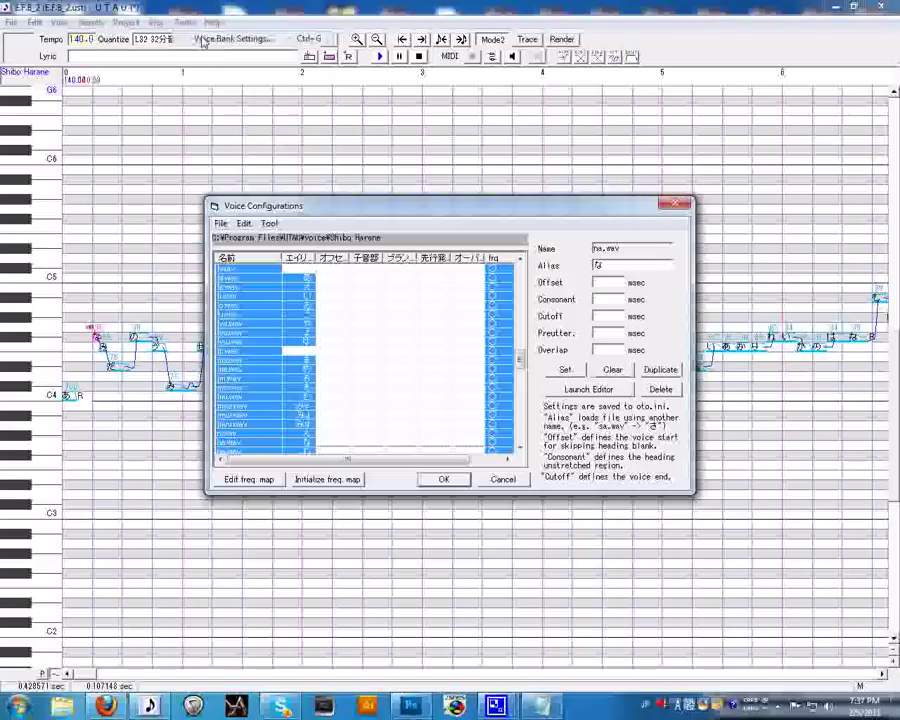
left_click(325, 352)
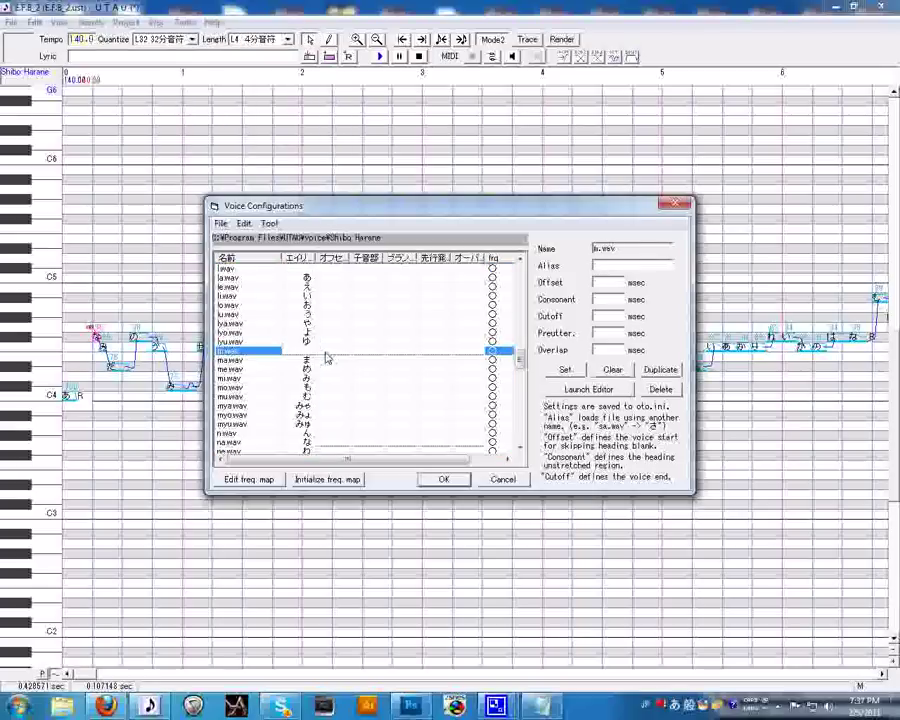
left_click(460, 480)
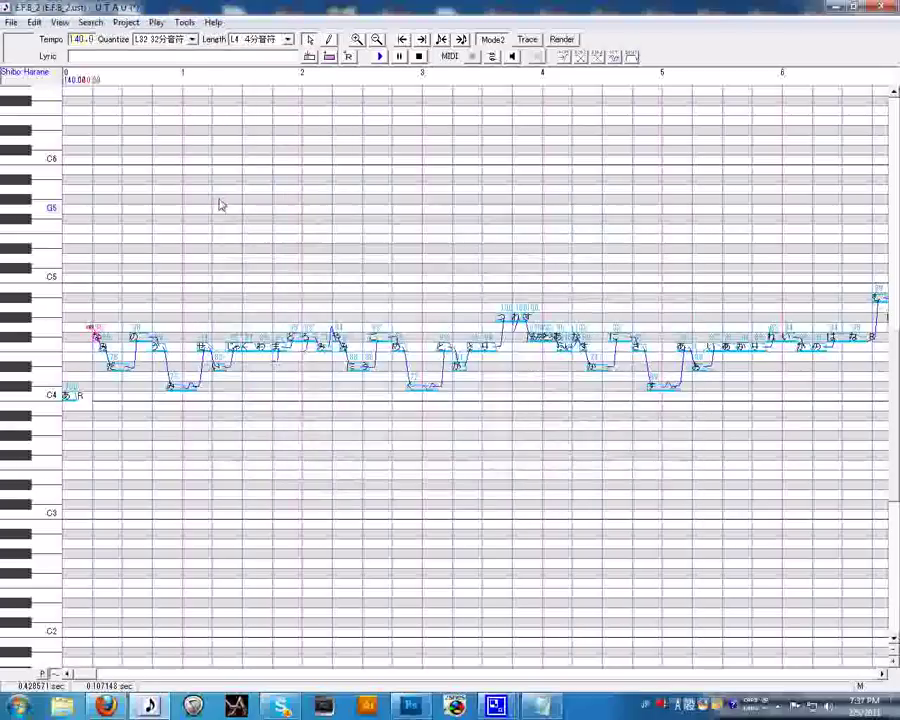
Open the na.wav waveform editor and move its offset to 289 ms.
left_click(185, 22)
left_click(220, 38)
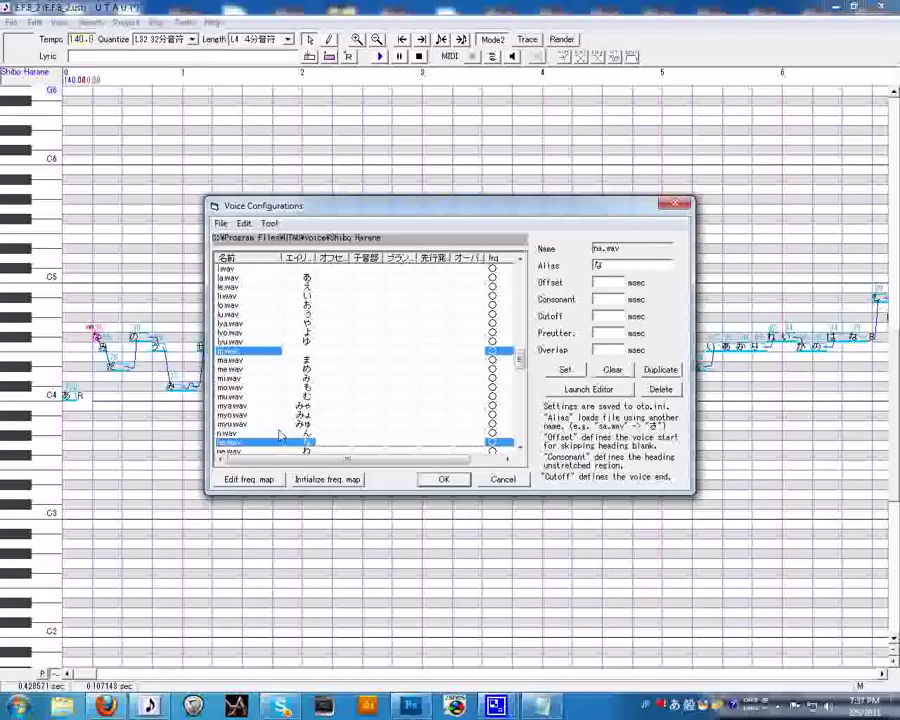
left_click(580, 390)
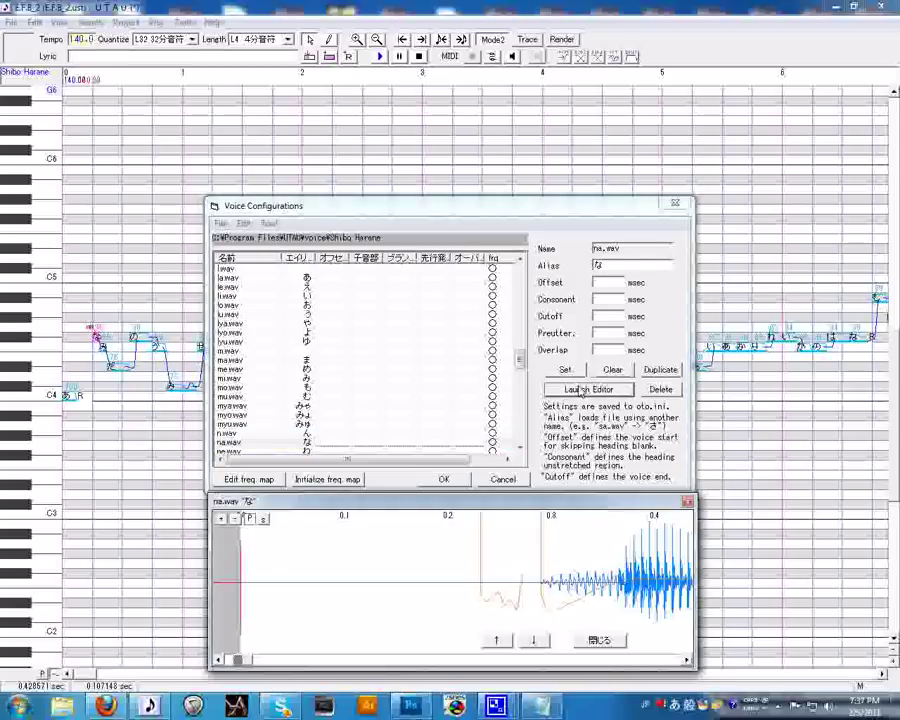
mouse_move(239, 660)
left_mouse_down()
mouse_move(268, 664)
mouse_move(230, 668)
left_mouse_up()
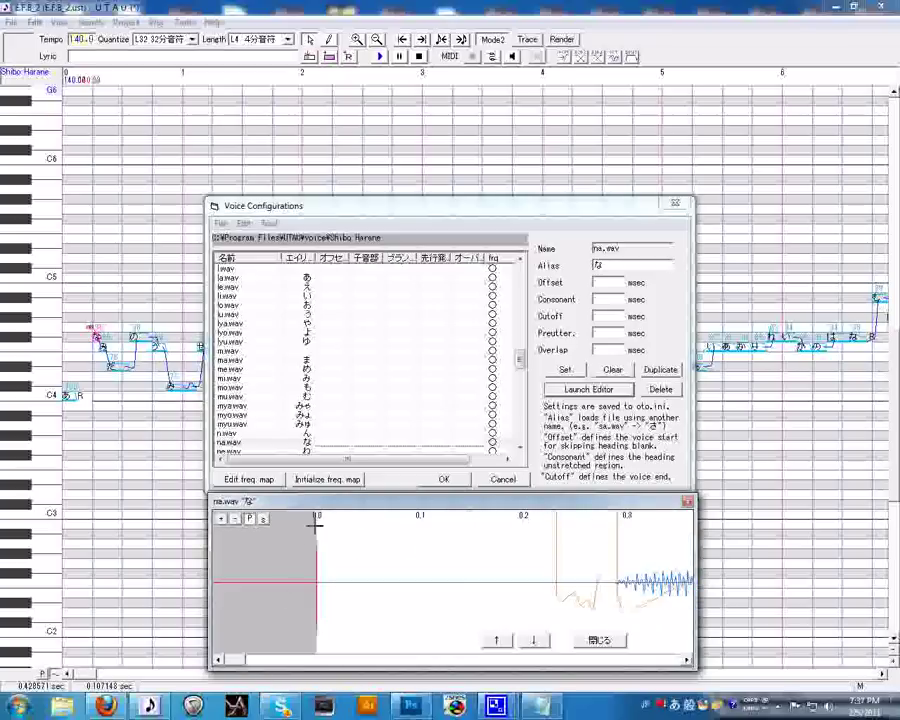
left_click_drag(351, 522, 436, 518)
left_click_drag(331, 540, 616, 545)
Set the na.wav preutterance to 76 ms and overlap to 50 ms.
left_click_drag(230, 661, 268, 662)
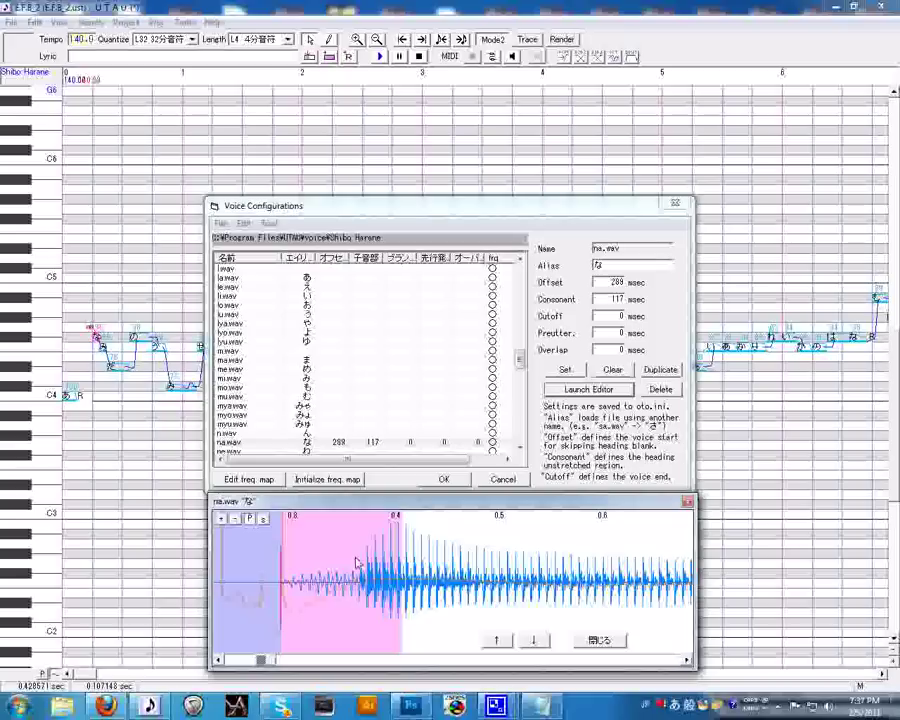
left_click_drag(282, 596, 359, 594)
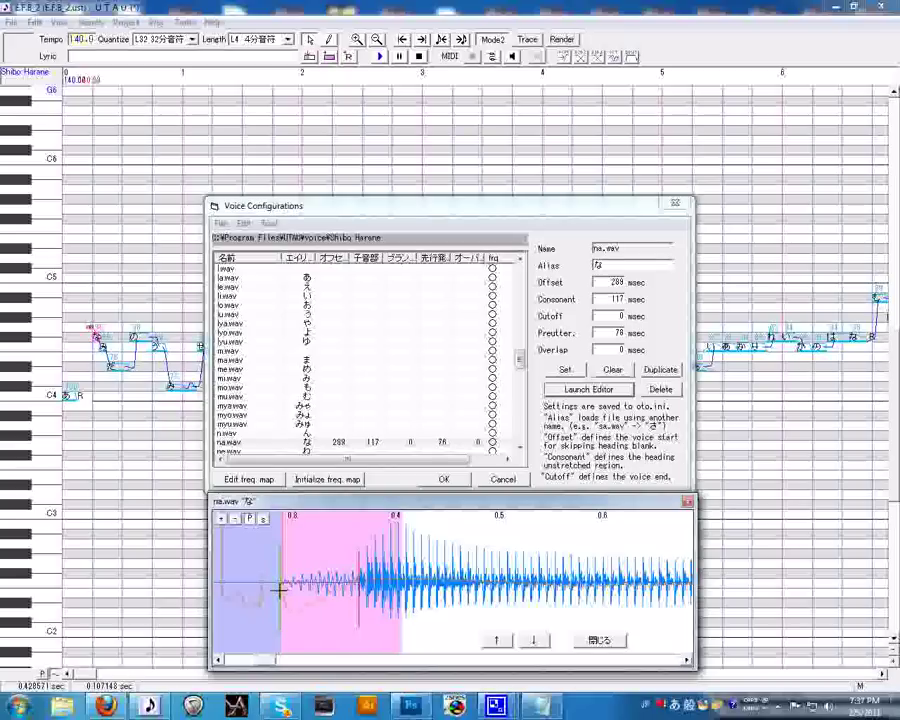
left_click_drag(281, 587, 331, 589)
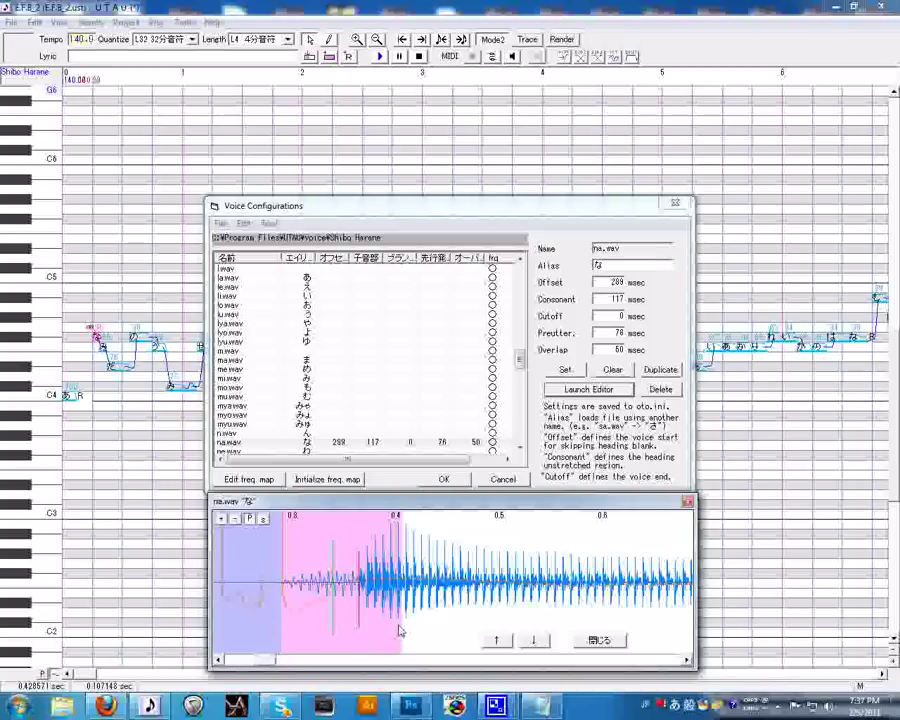
Settle the na.wav consonant at 158 ms and trim the silent tail with a 352 ms cutoff.
left_click_drag(398, 636, 469, 611)
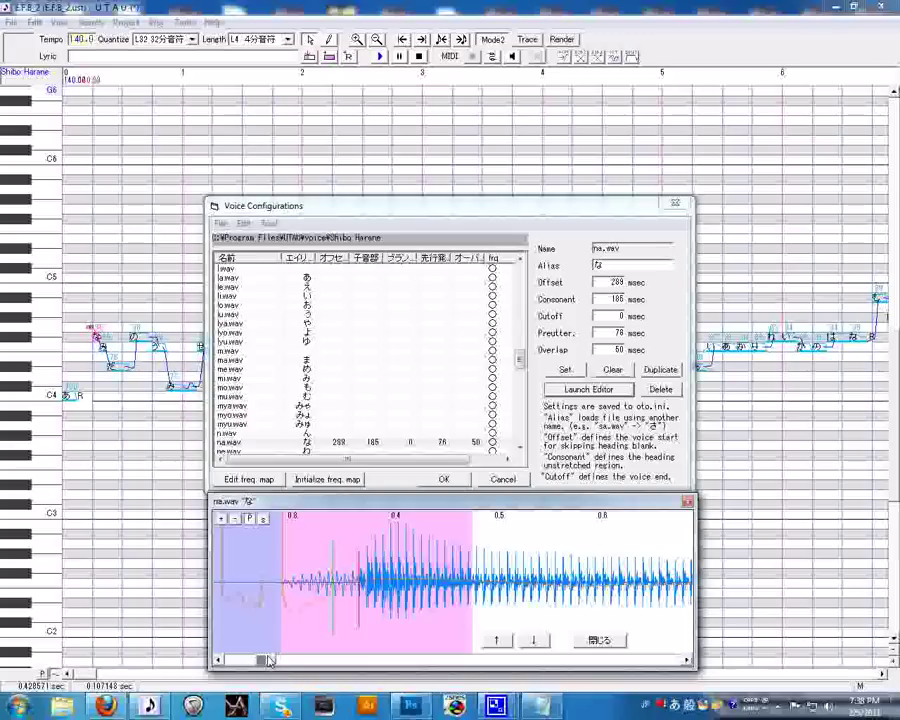
left_click_drag(470, 598, 295, 610)
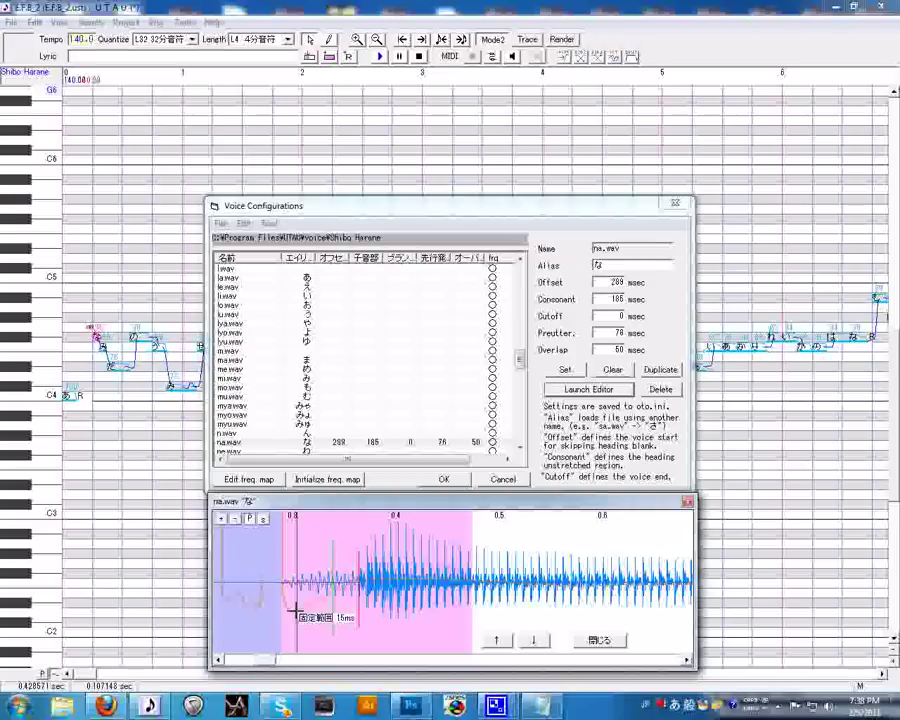
left_click_drag(295, 612, 296, 611)
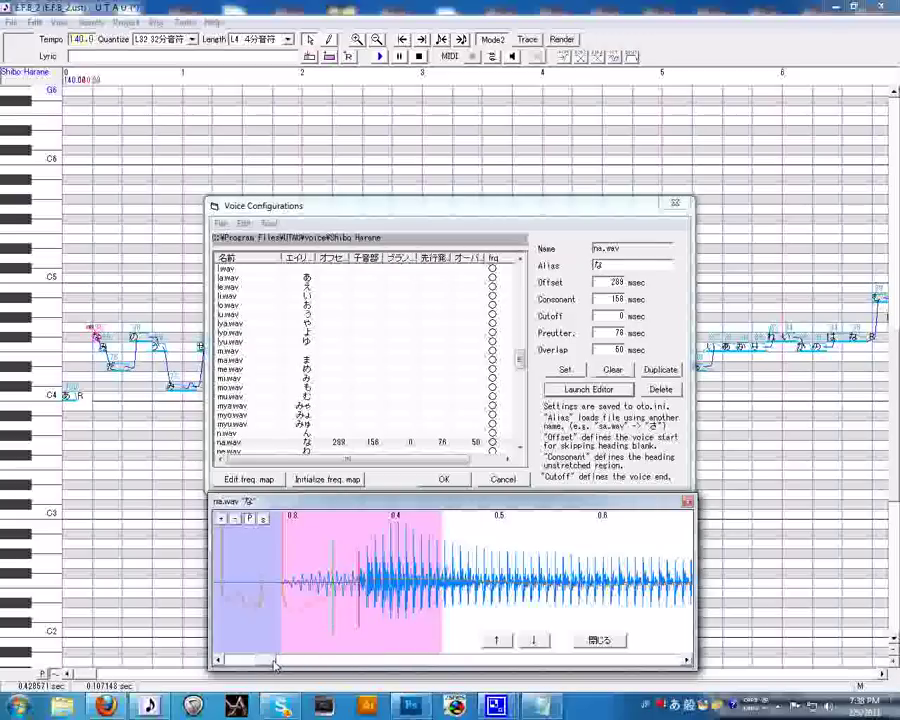
left_click_drag(272, 664, 684, 662)
left_click_drag(640, 590, 278, 596)
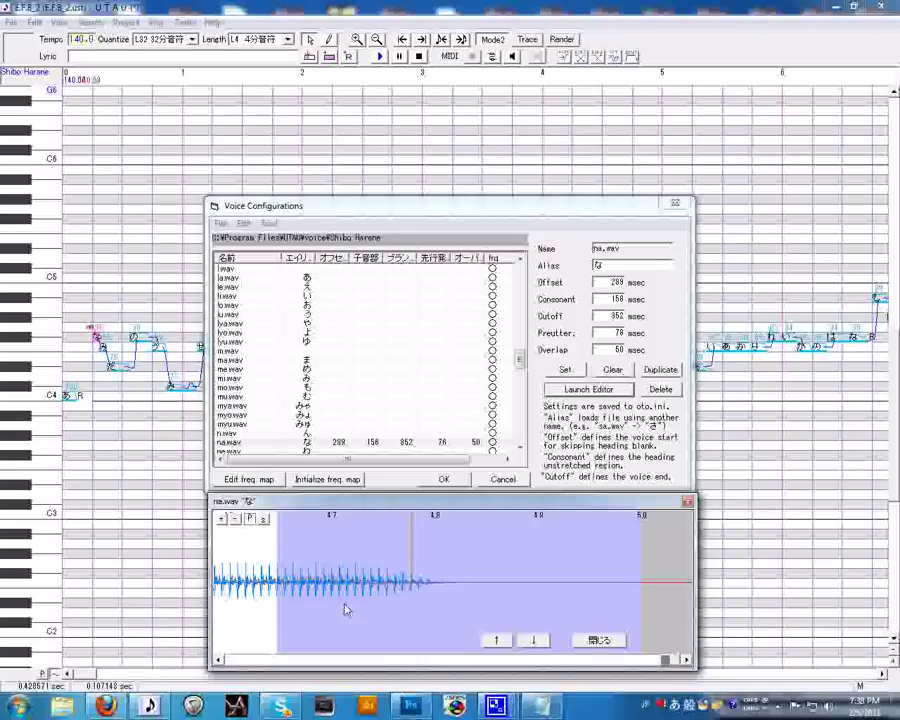
Save the na.wav timings and select the low み note in the piano roll.
left_click(612, 642)
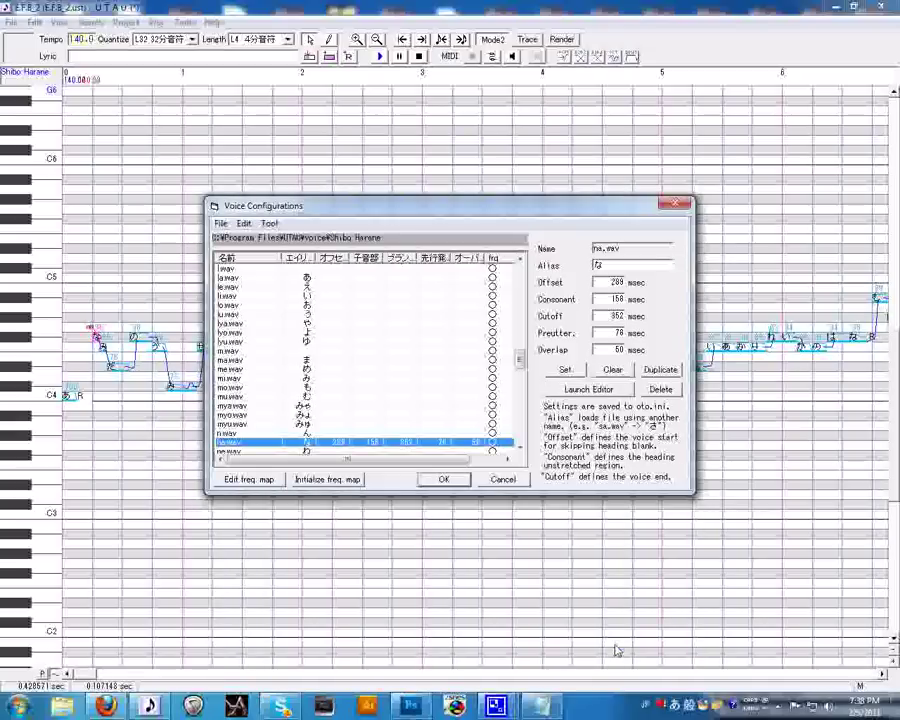
left_click_drag(519, 358, 522, 371)
left_click(443, 481)
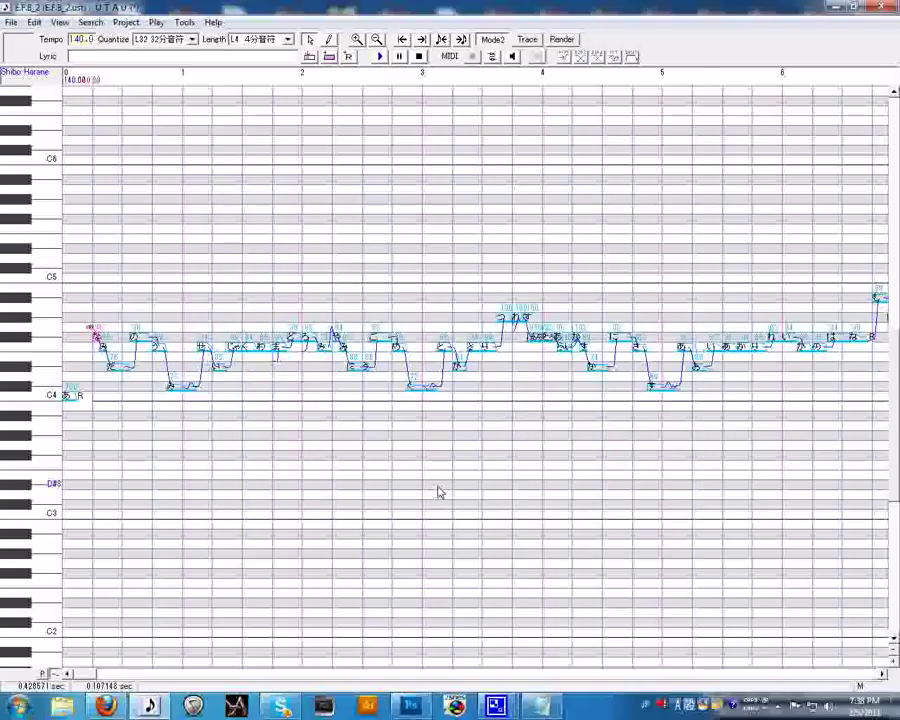
left_click(178, 386)
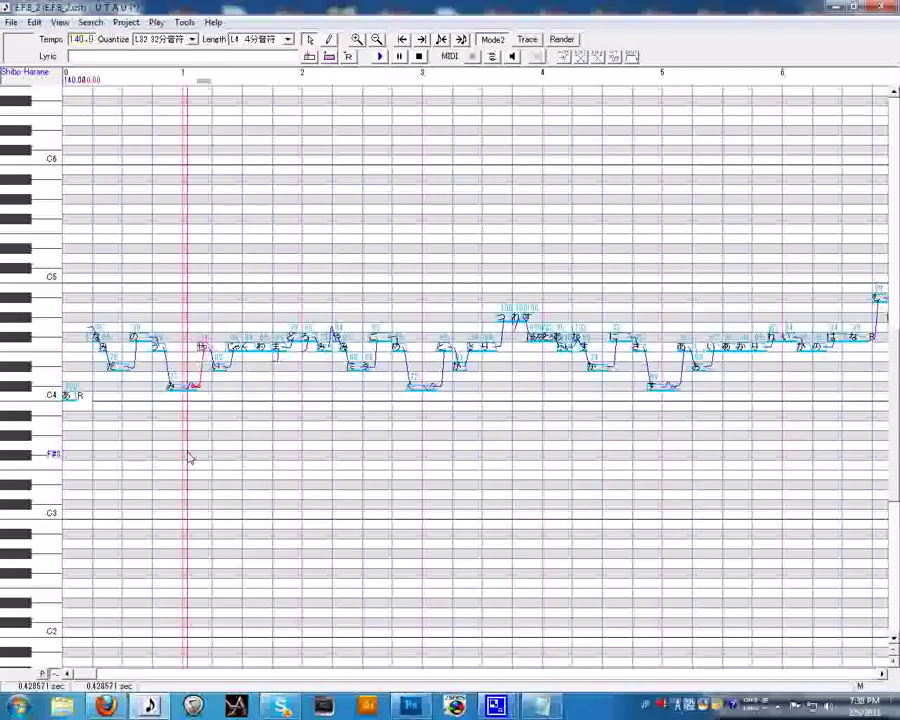
left_click(184, 22)
Open the mi.wav waveform editor, set offset to about 56 ms and consonant to 331 ms.
left_click(205, 52)
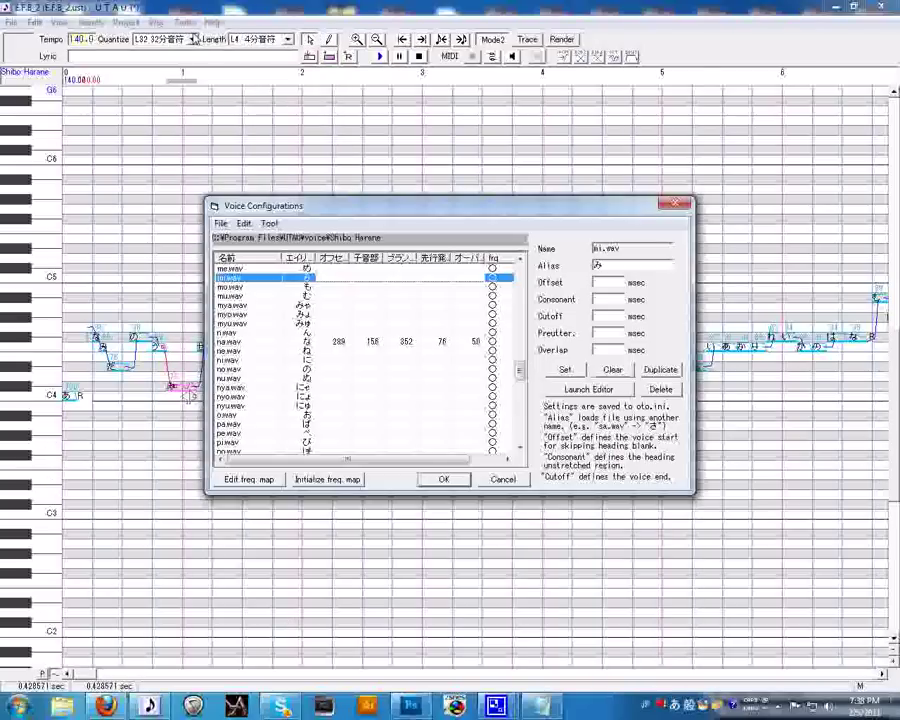
left_click(589, 389)
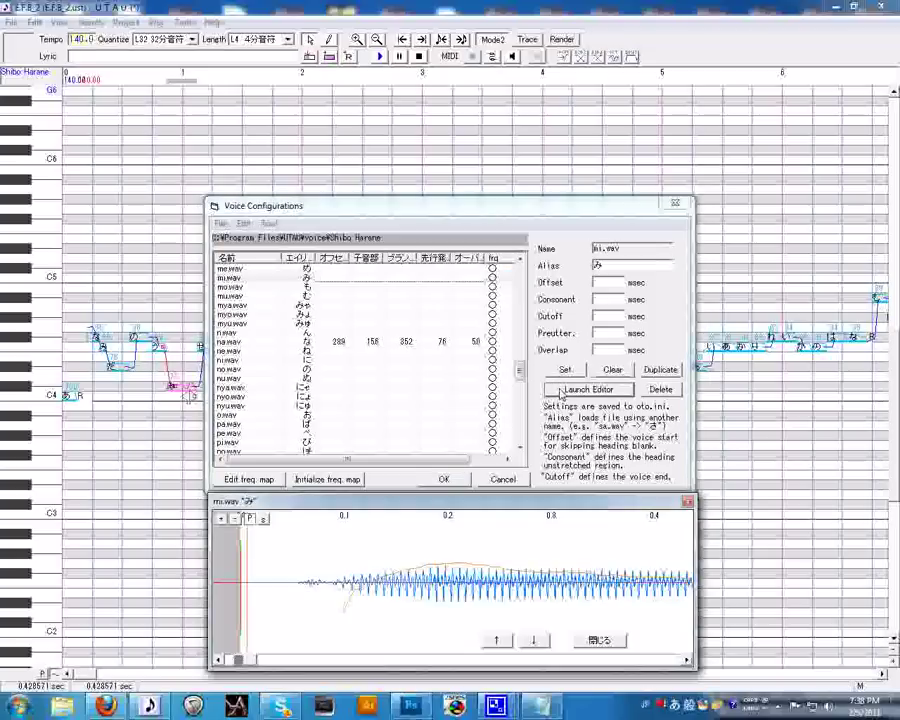
left_click(262, 537)
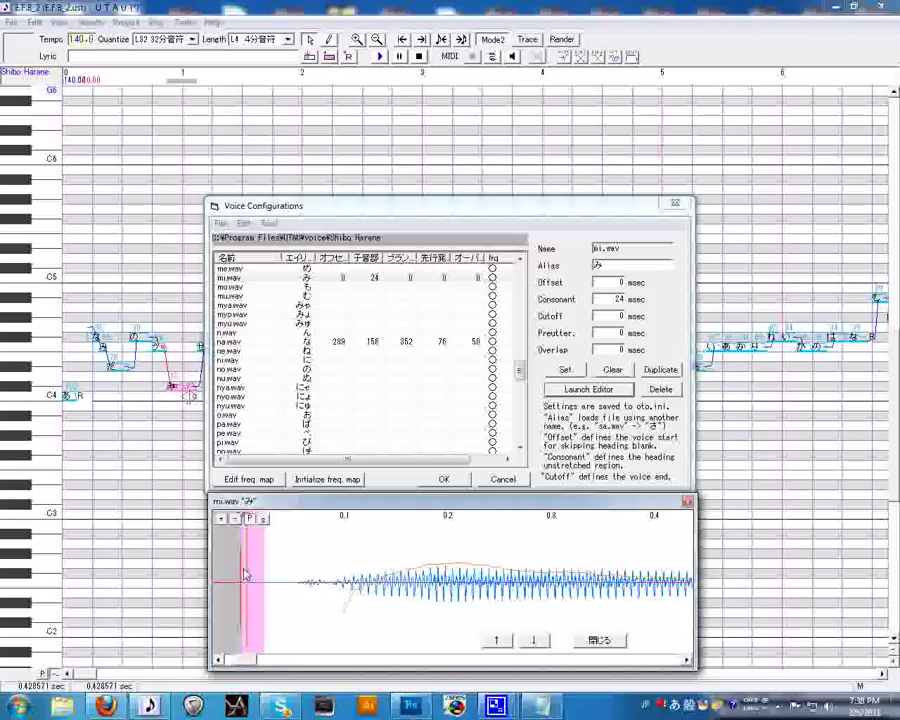
left_click_drag(263, 564, 329, 565)
left_click_drag(240, 541, 298, 538)
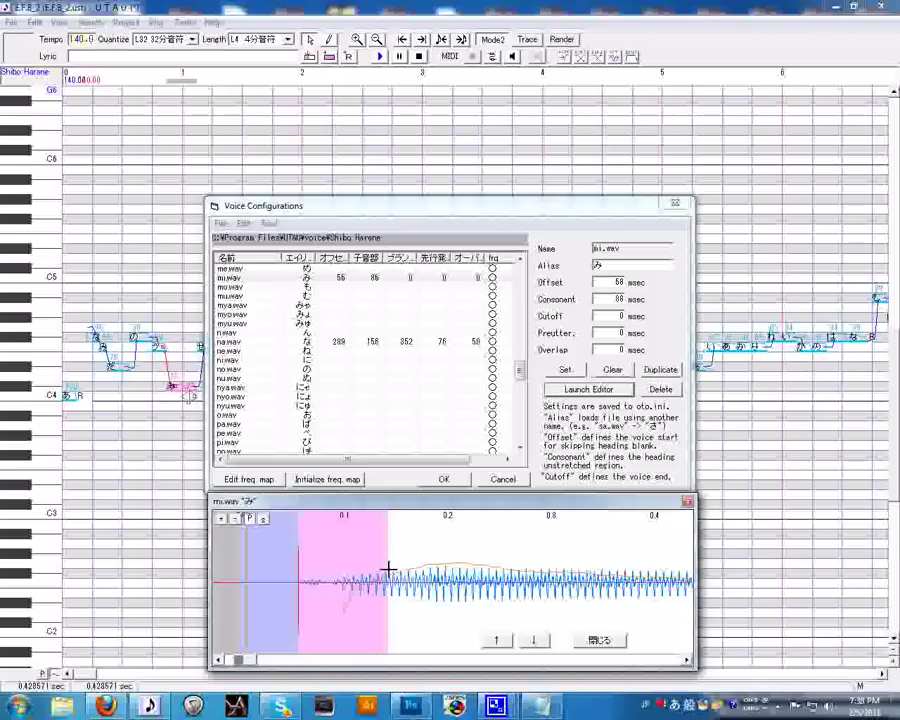
left_click_drag(388, 569, 640, 580)
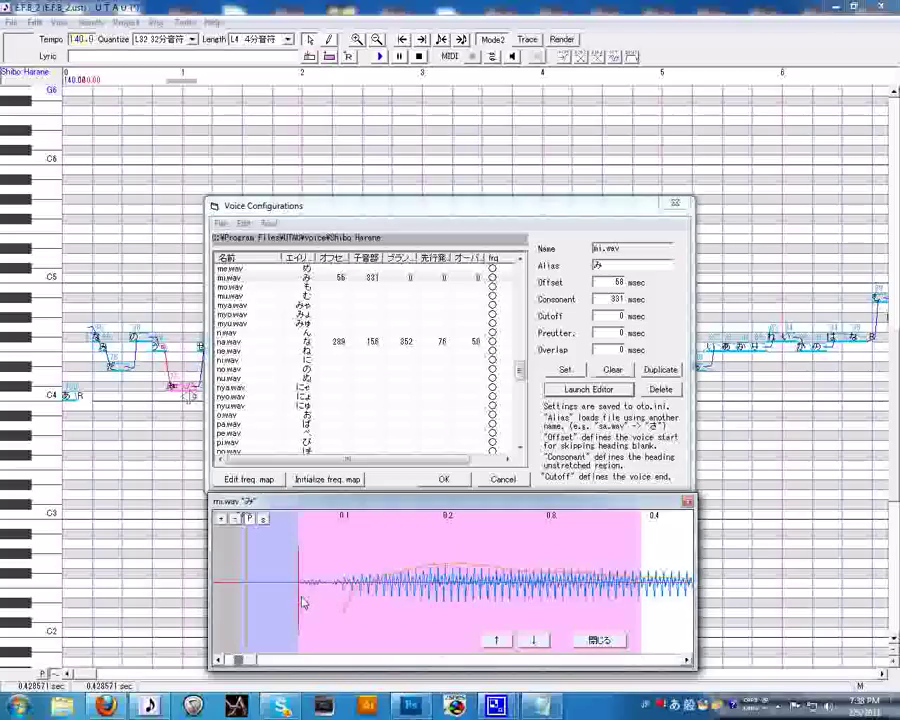
Set the mi.wav preutterance to 33 ms and overlap to 18 ms.
left_click_drag(298, 597, 328, 601)
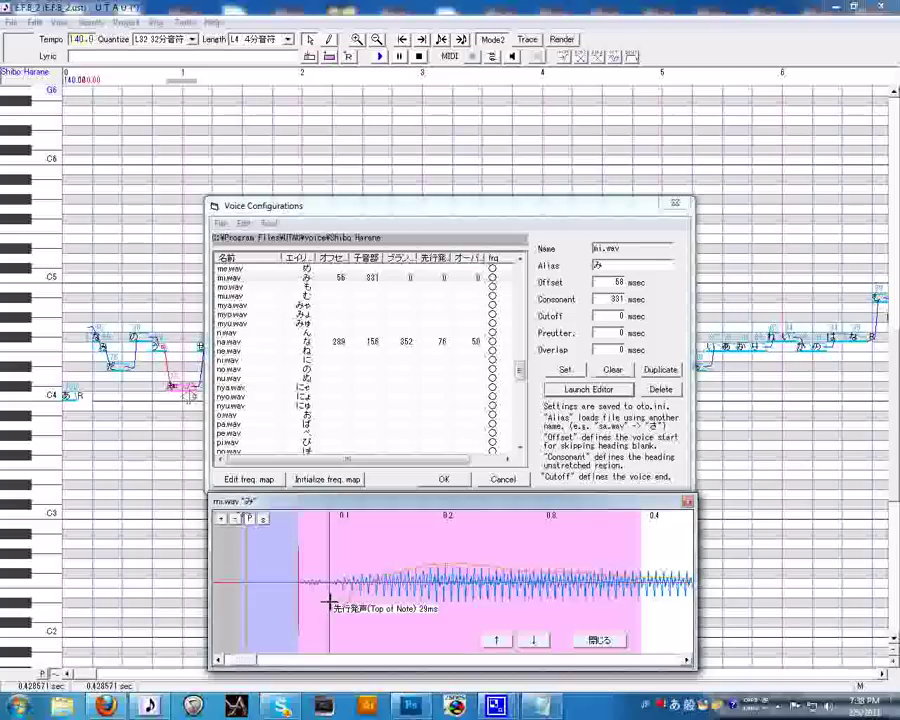
left_click_drag(328, 601, 333, 600)
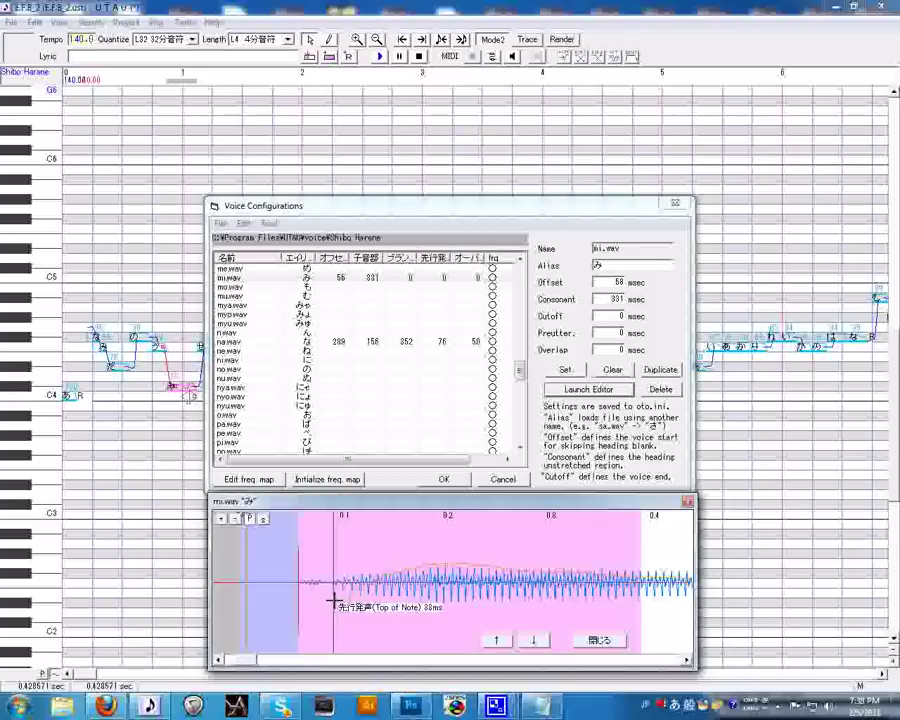
mouse_move(333, 600)
left_mouse_down()
mouse_move(422, 604)
mouse_move(320, 601)
mouse_move(334, 609)
mouse_move(318, 600)
left_mouse_up()
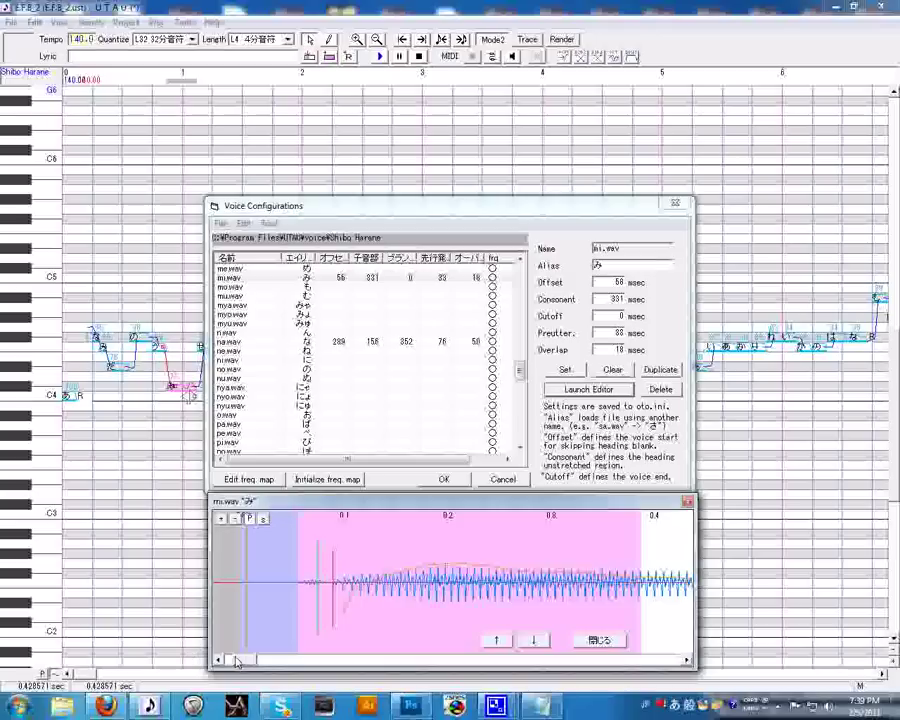
Set the mi.wav cutoff to 741 ms and save the voice bank settings.
mouse_move(242, 660)
left_mouse_down()
mouse_move(535, 655)
mouse_move(684, 623)
mouse_move(150, 585)
left_mouse_up()
left_click_drag(655, 662, 621, 634)
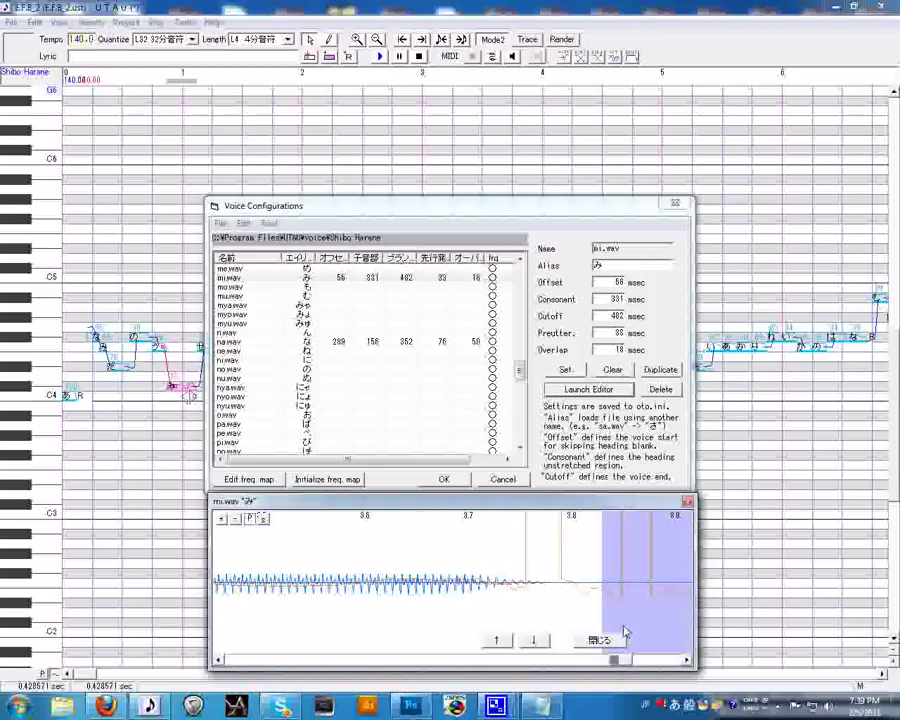
left_click(332, 613)
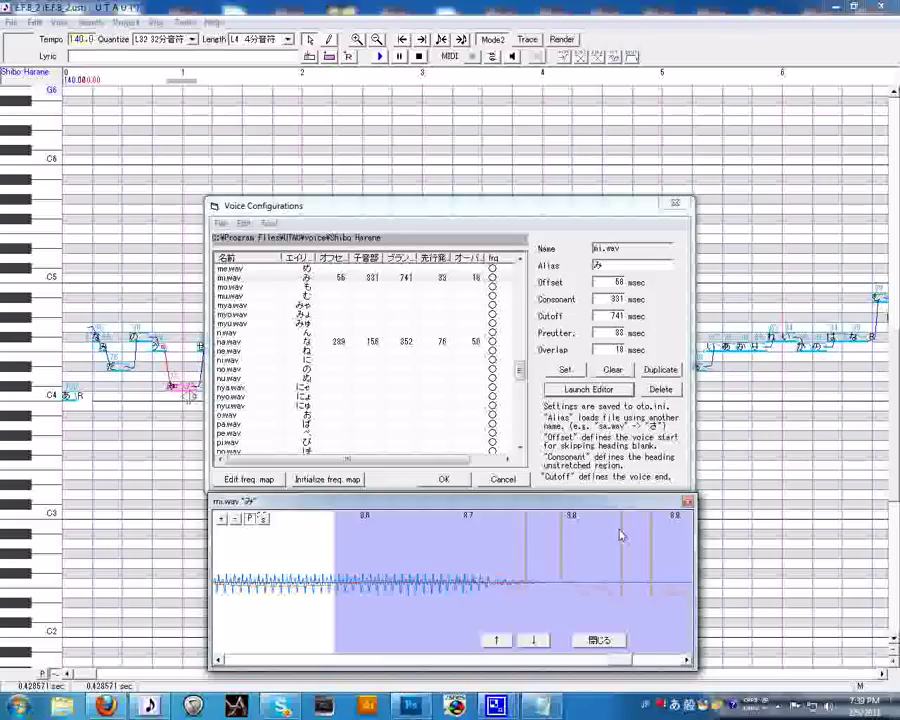
left_click_drag(632, 658, 646, 658)
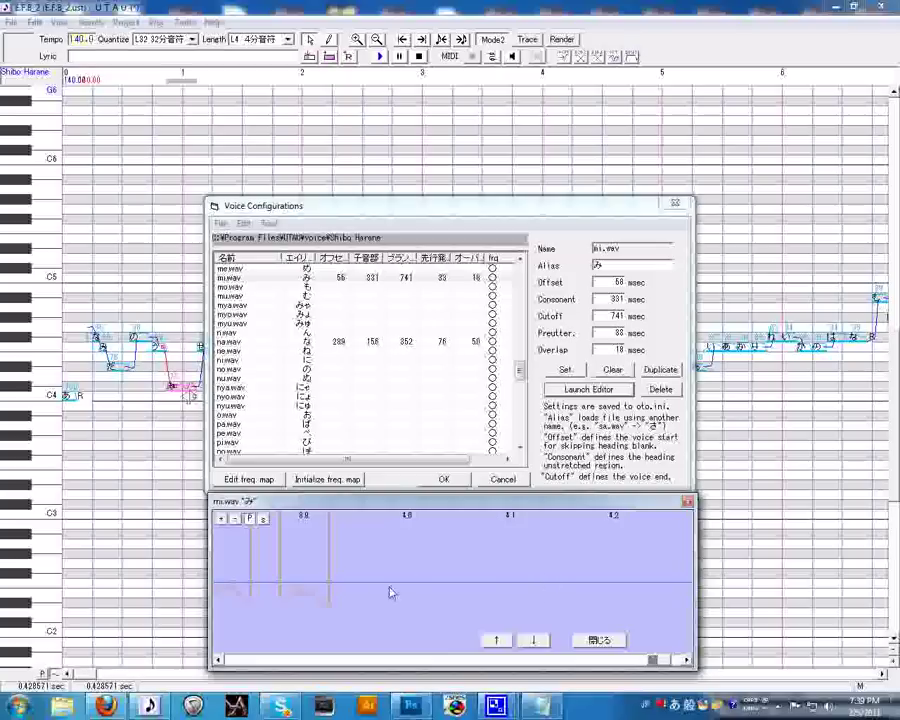
left_click(592, 640)
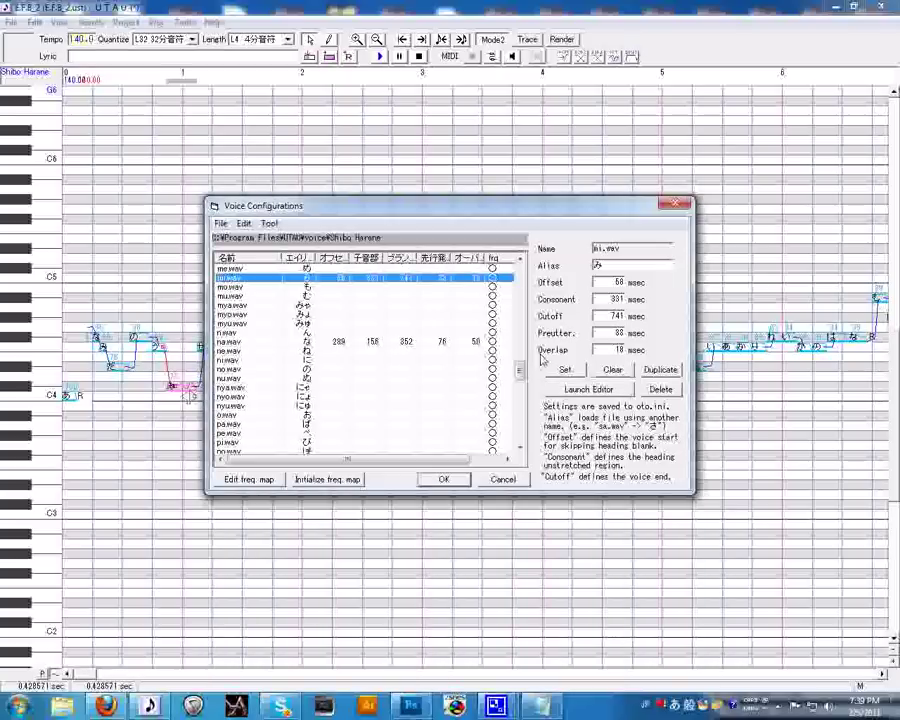
left_click(443, 479)
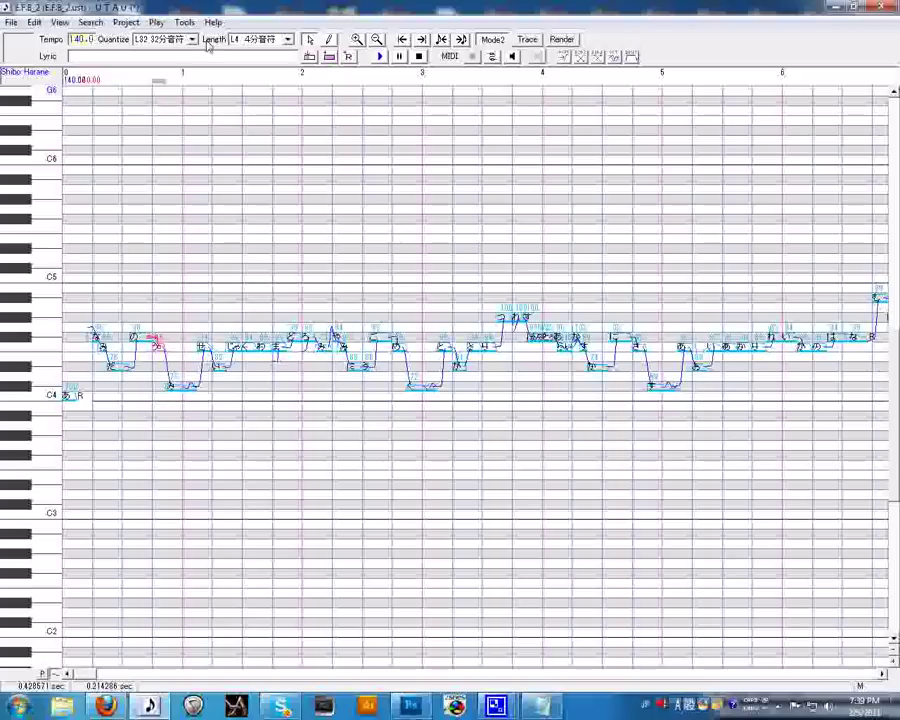
left_click(184, 22)
Open the hu.wav waveform editor and fine-tune its offset to 273 ms.
left_click(188, 40)
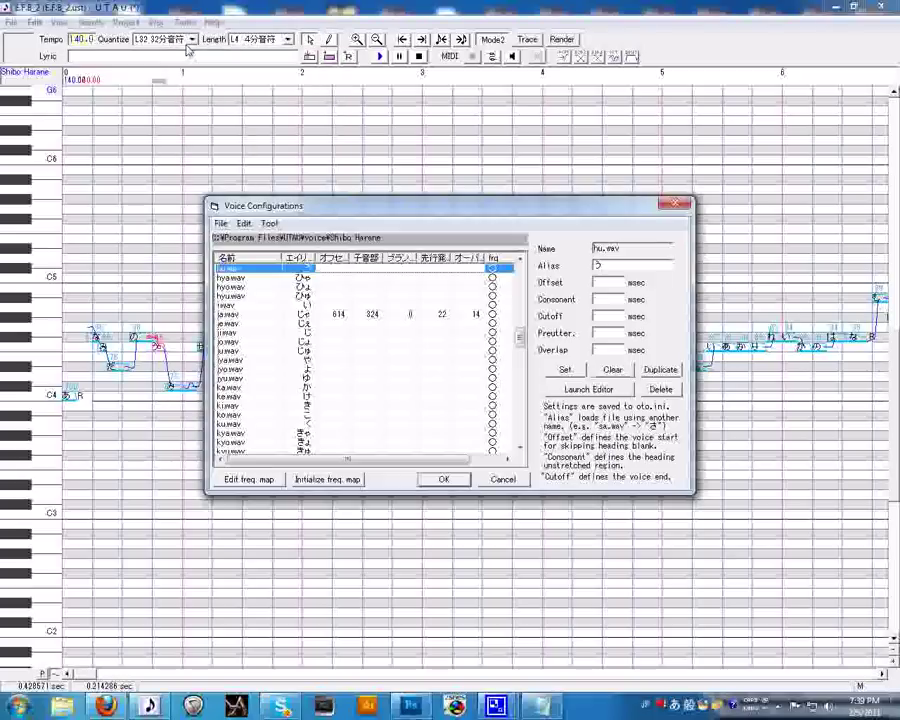
left_click(588, 389)
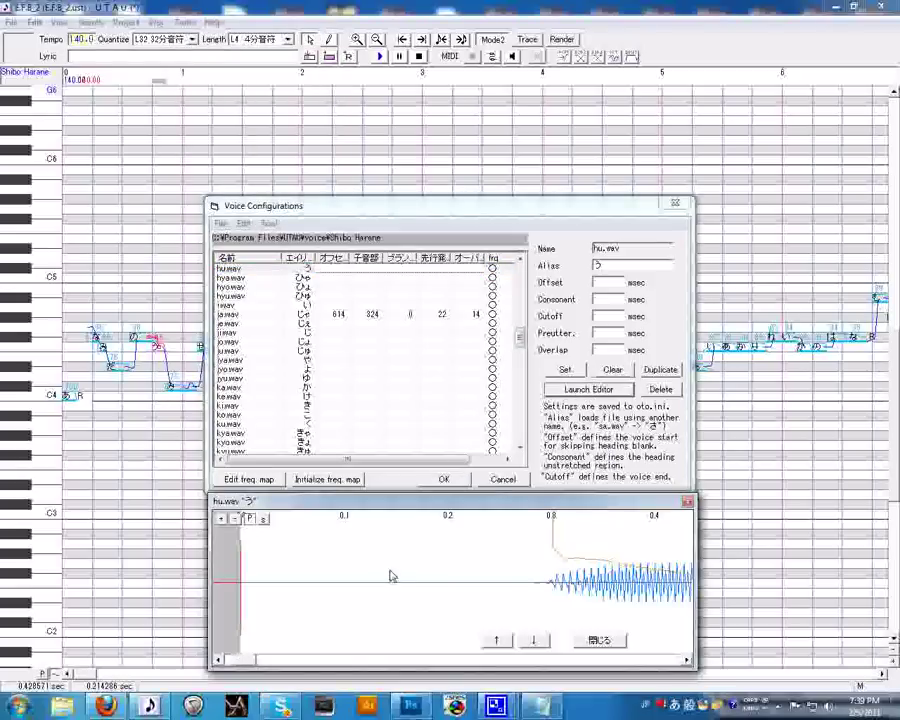
left_click(237, 530)
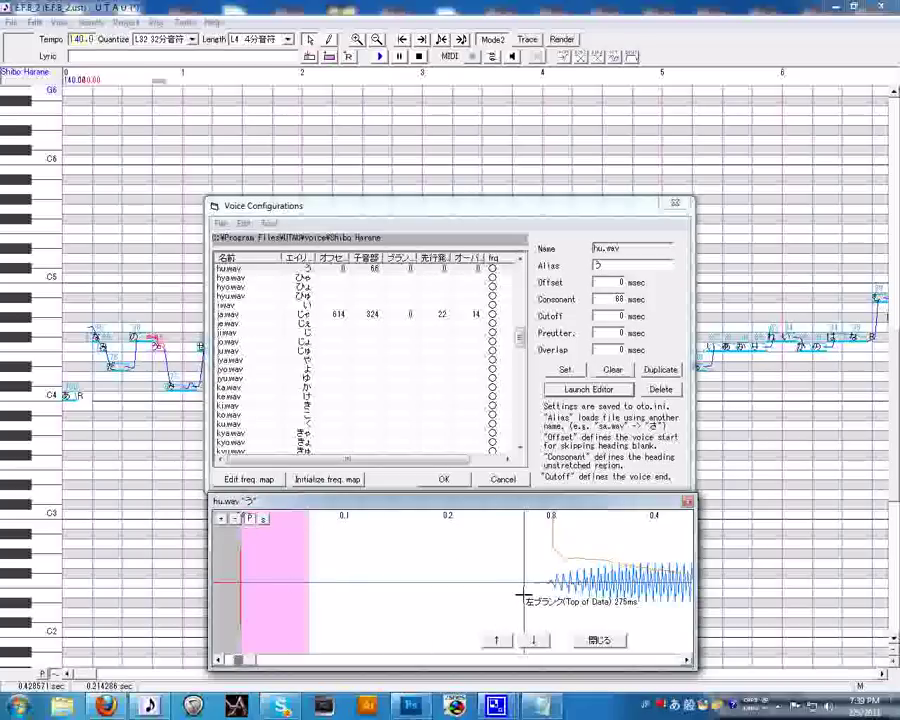
left_click(520, 596)
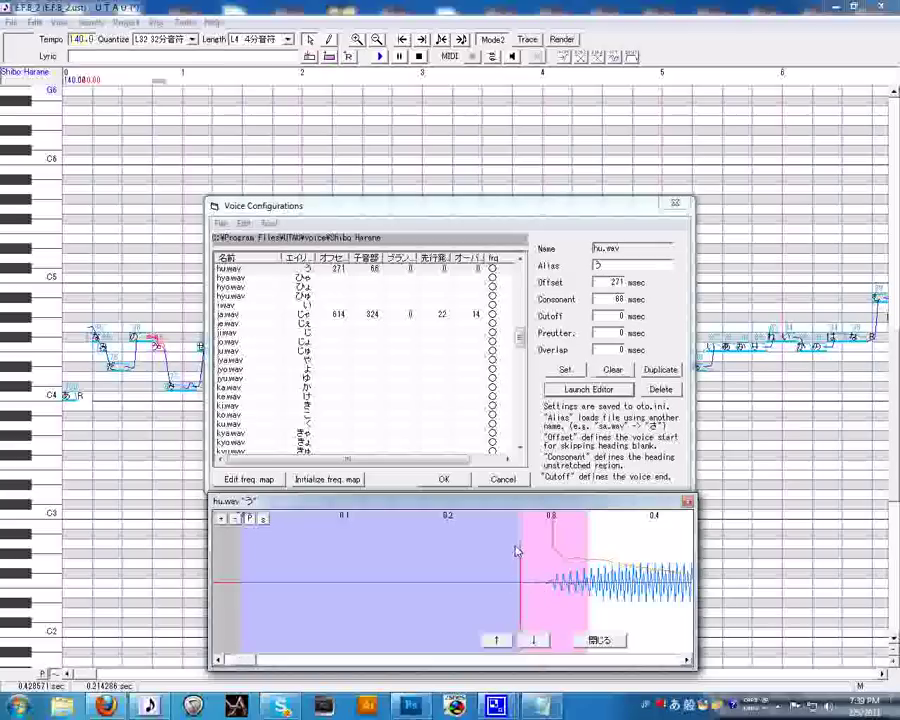
left_click_drag(520, 518, 523, 518)
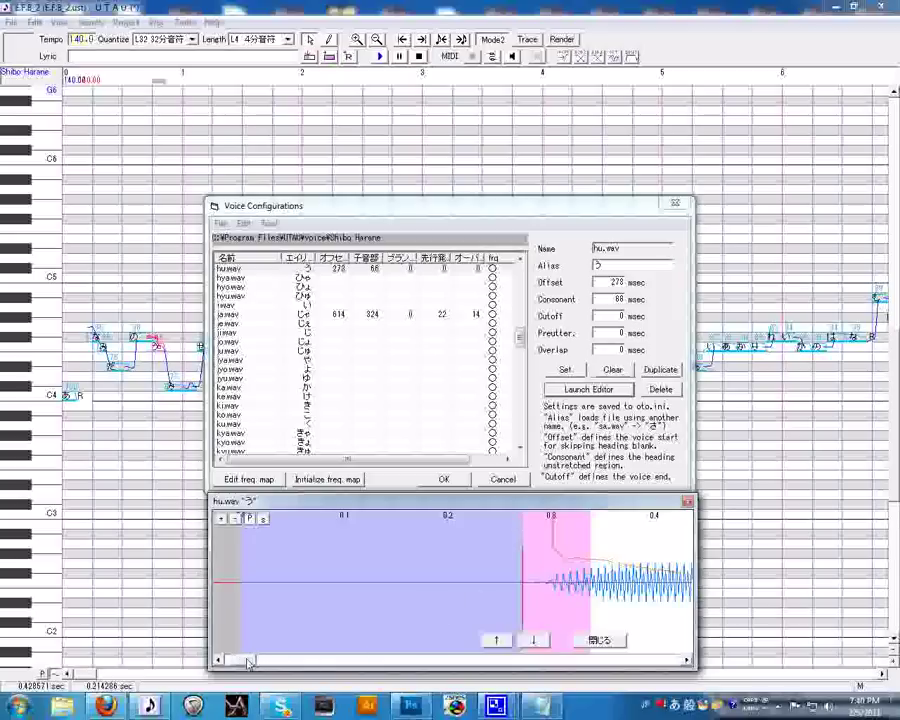
Give hu.wav consonant 241, preutterance 25, overlap 7 and cutoff 335 ms.
left_click_drag(248, 663, 262, 663)
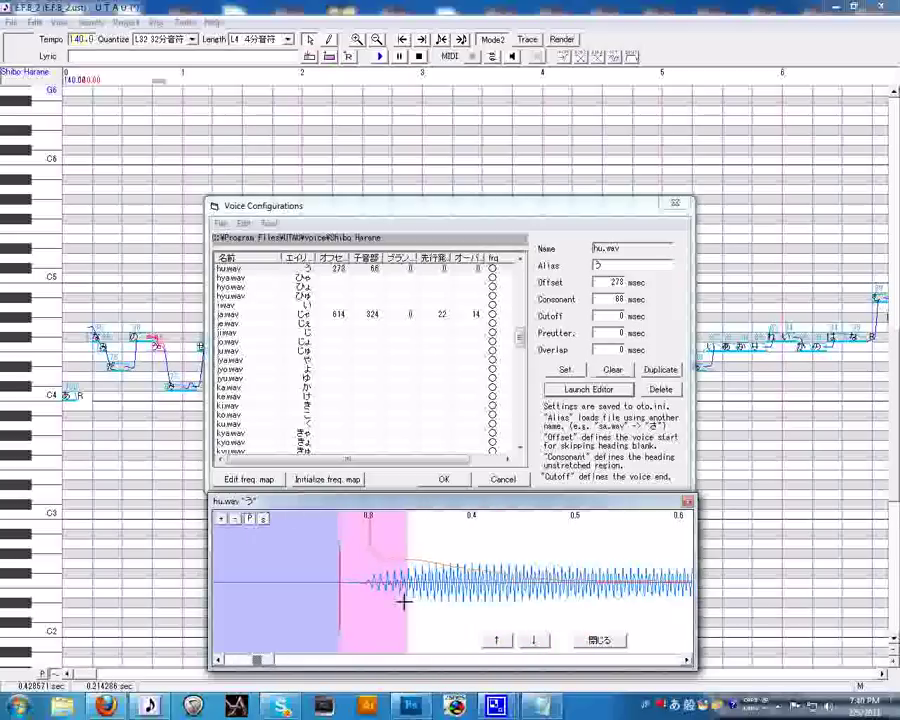
left_click_drag(406, 603, 589, 598)
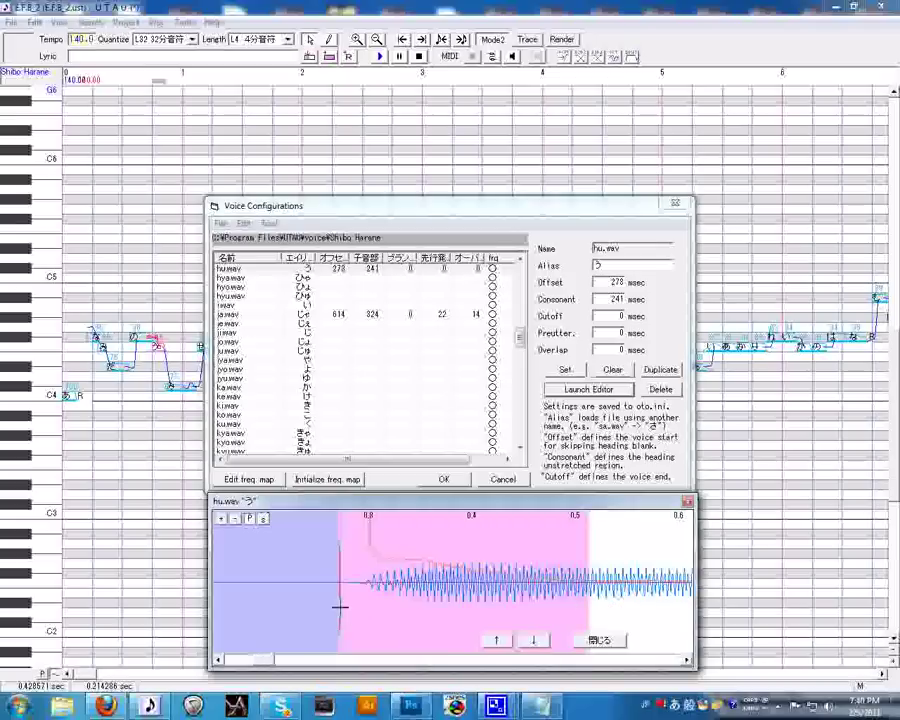
mouse_move(340, 606)
left_mouse_down()
mouse_move(365, 600)
mouse_move(340, 604)
mouse_move(350, 604)
left_mouse_up()
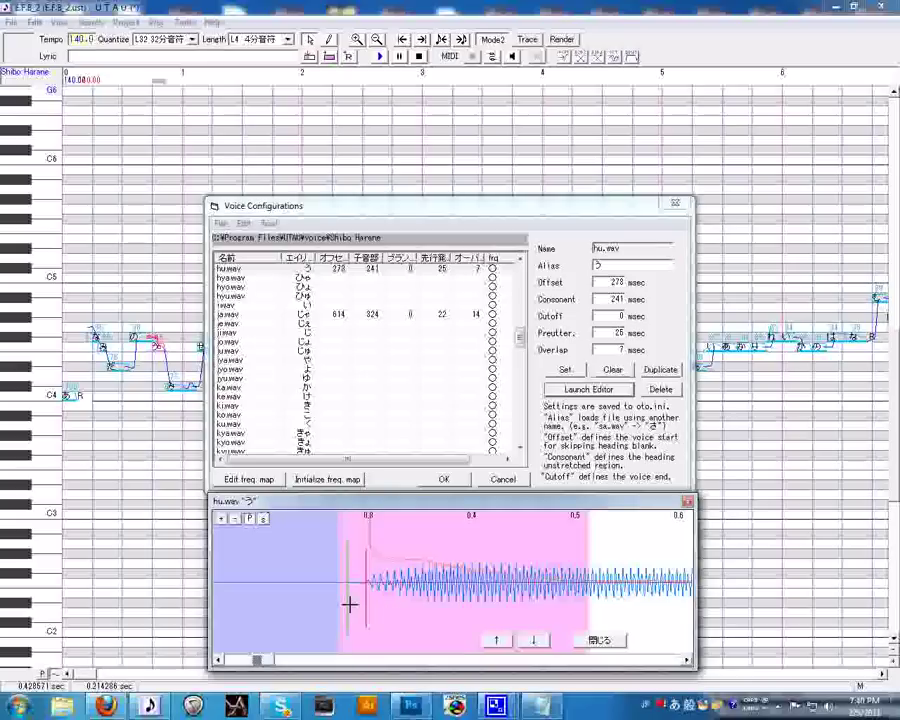
mouse_move(257, 660)
left_mouse_down()
mouse_move(464, 660)
mouse_move(665, 640)
mouse_move(291, 624)
left_mouse_up()
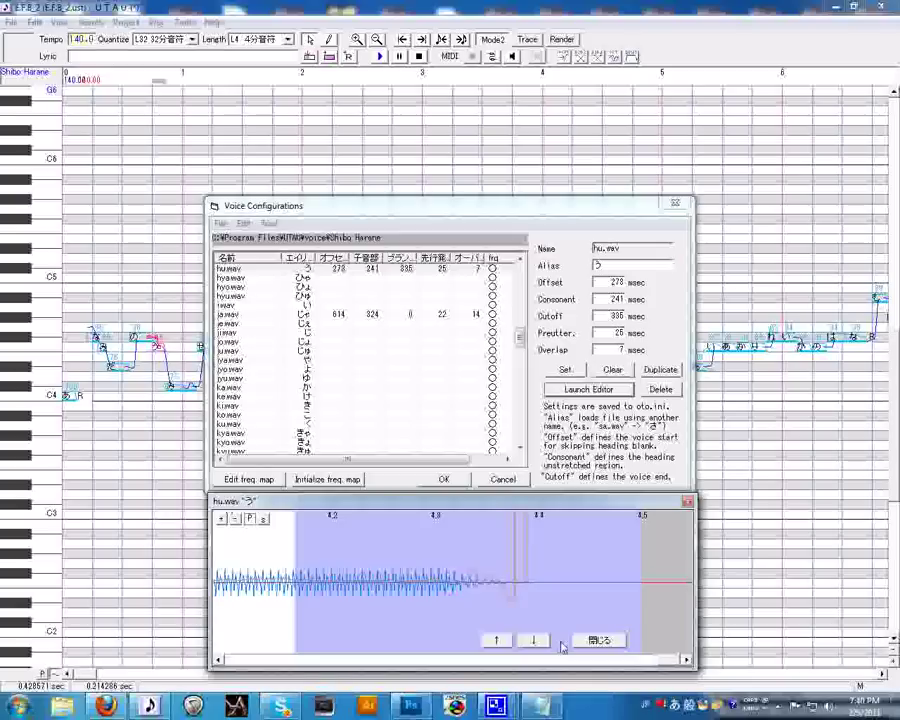
left_click(599, 639)
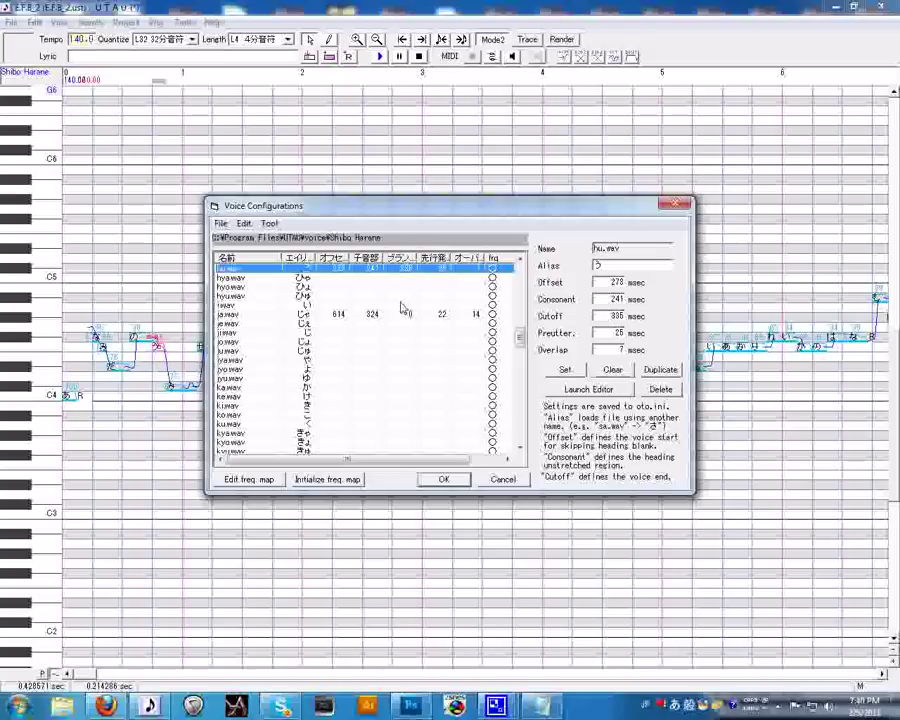
Confirm the settings, play the song to hear them, and reopen Voice Bank Settings.
left_click(446, 481)
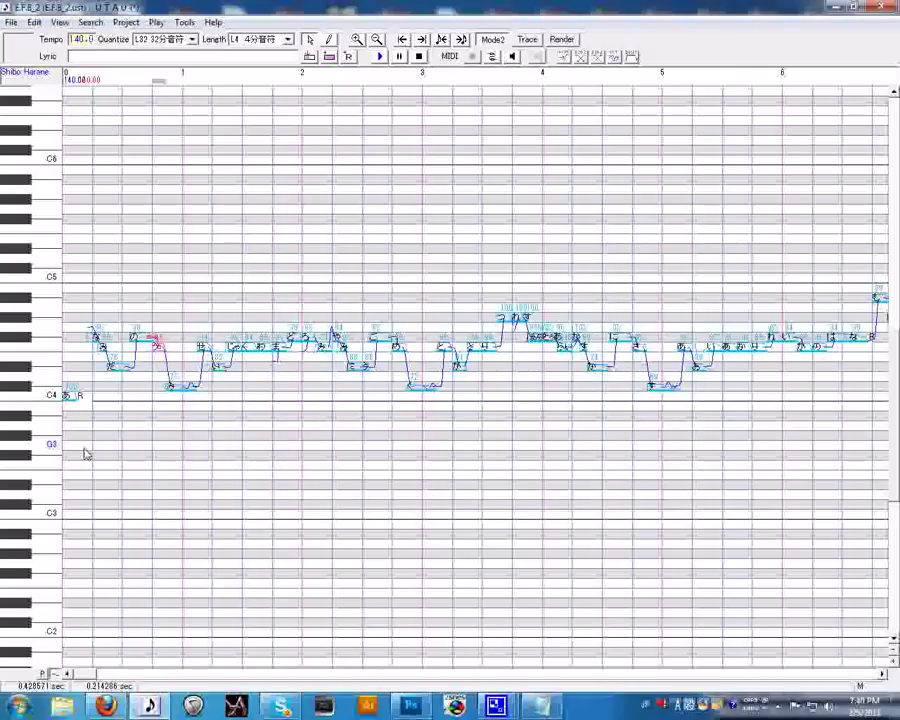
key("space")
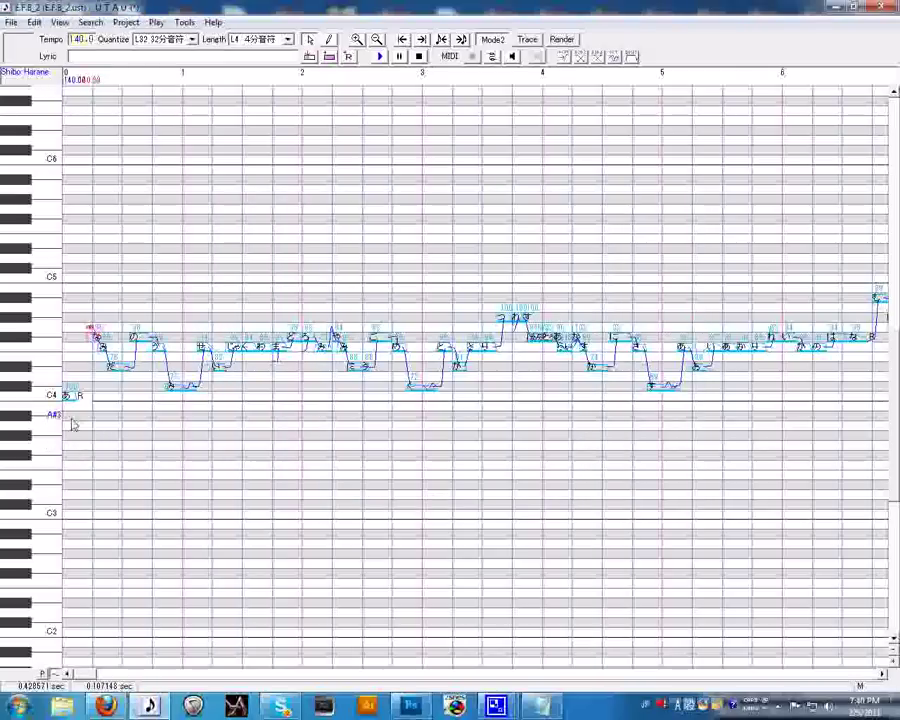
left_click(185, 23)
left_click(221, 95)
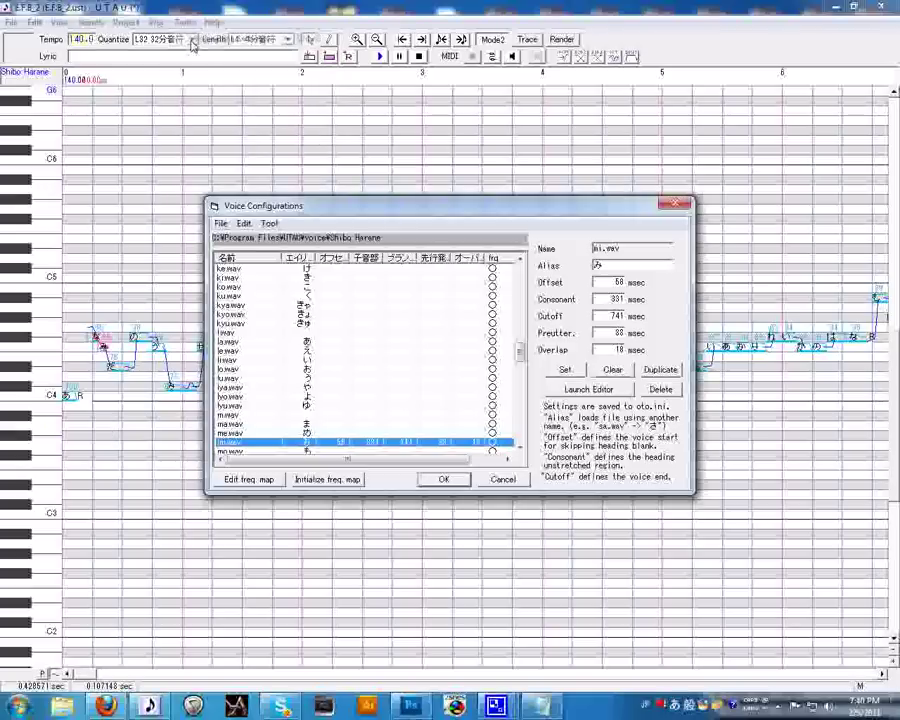
left_click(444, 478)
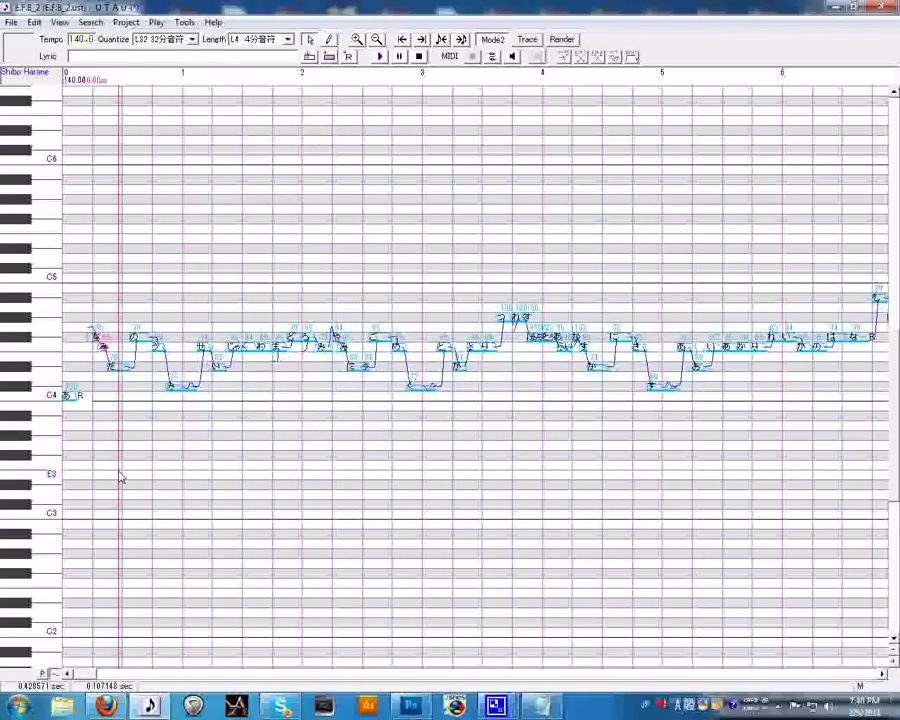
left_click(185, 22)
left_click(193, 43)
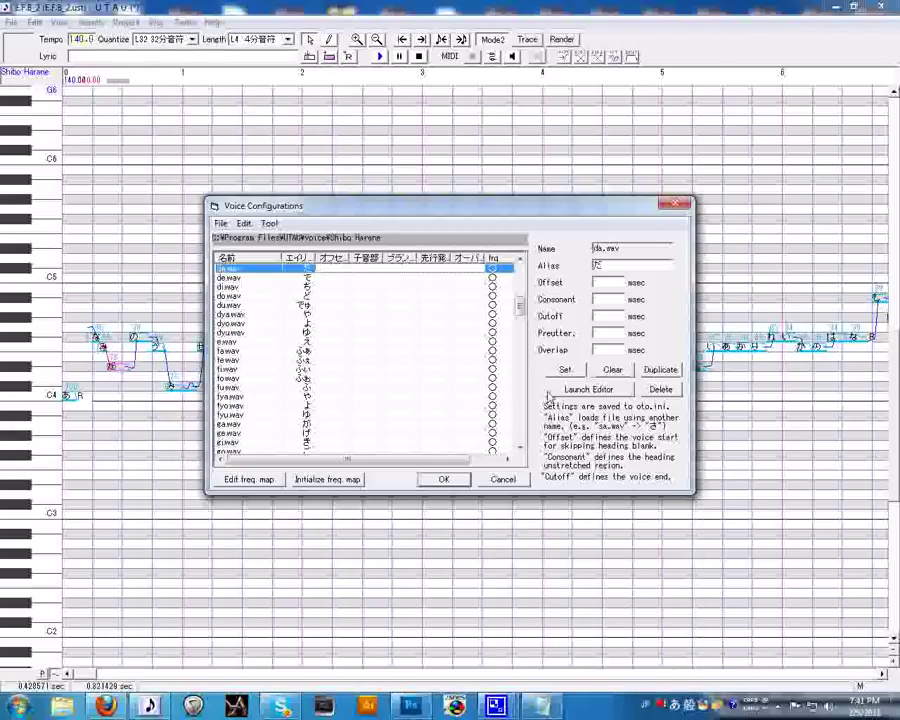
Inspect the da.wav waveform in the editor, then select the de.wav entry (alias で).
left_click(588, 389)
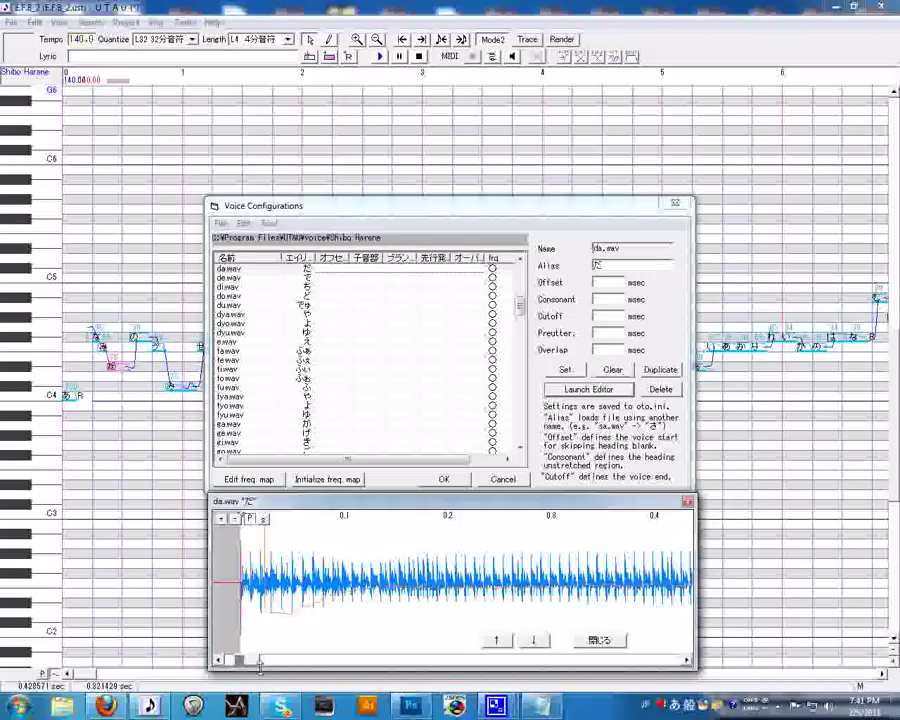
left_click(219, 661)
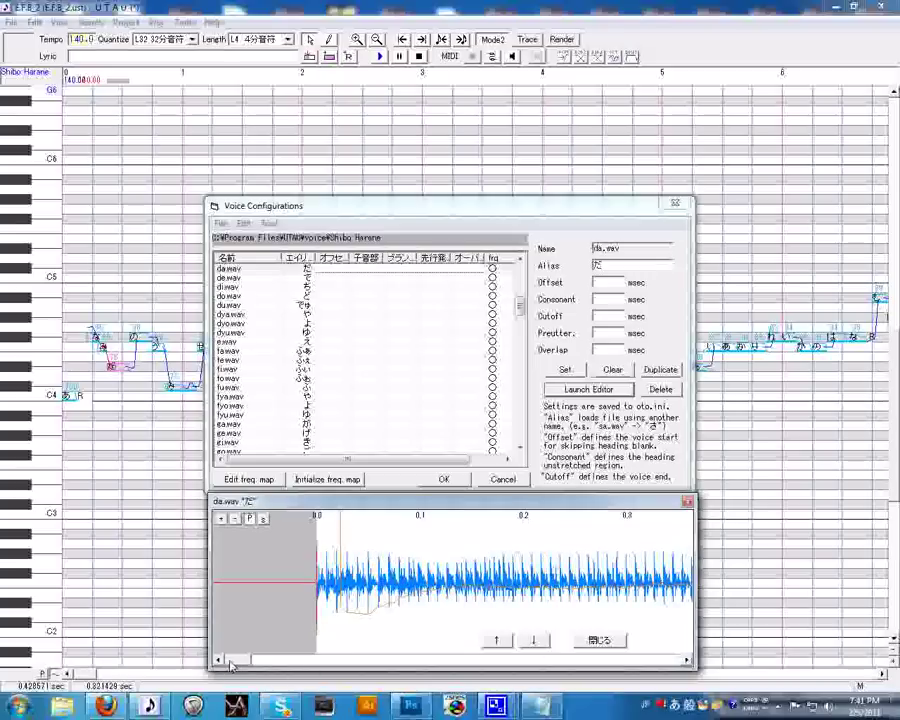
left_click_drag(232, 659, 236, 659)
left_click(590, 641)
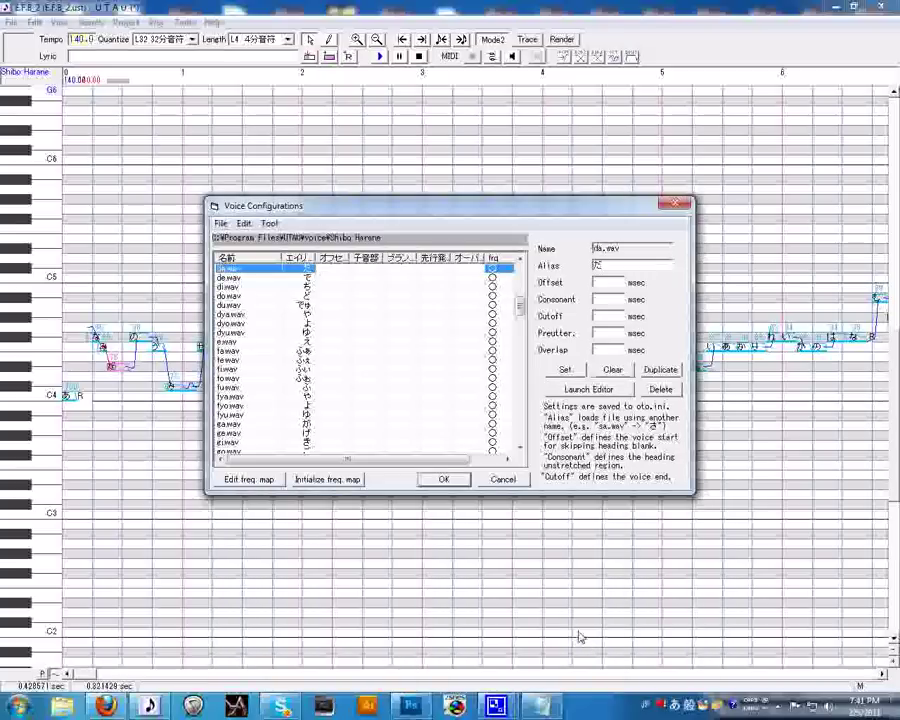
left_click(578, 389)
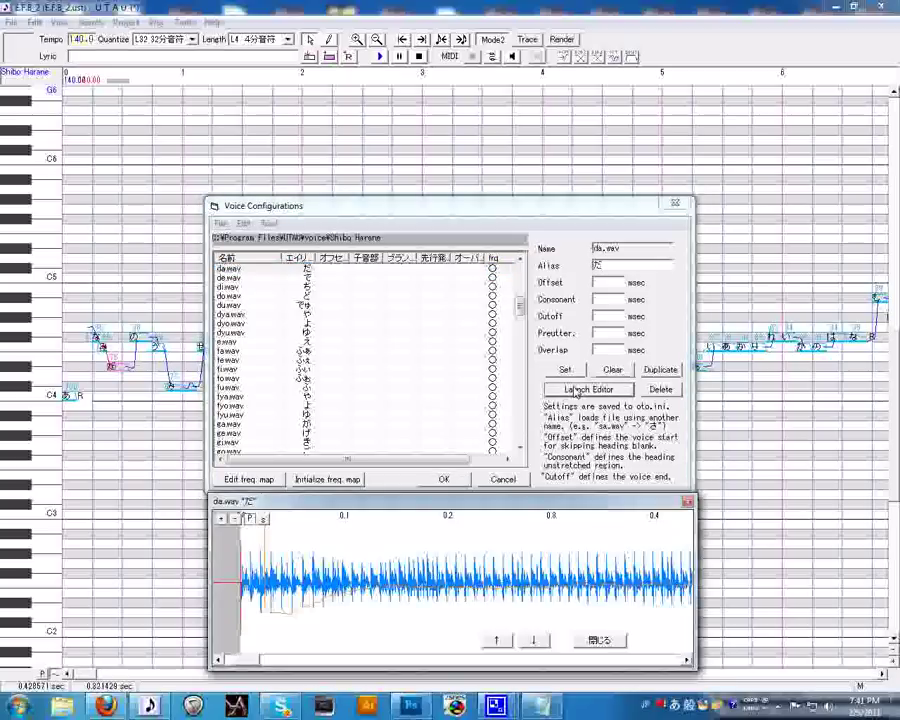
left_click_drag(242, 660, 190, 624)
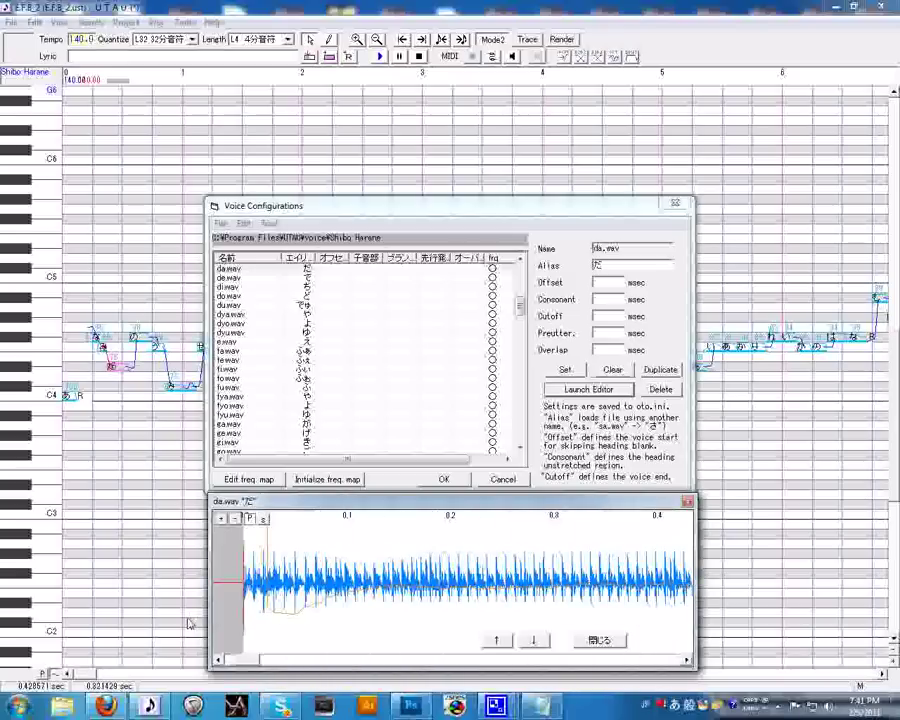
left_click(595, 641)
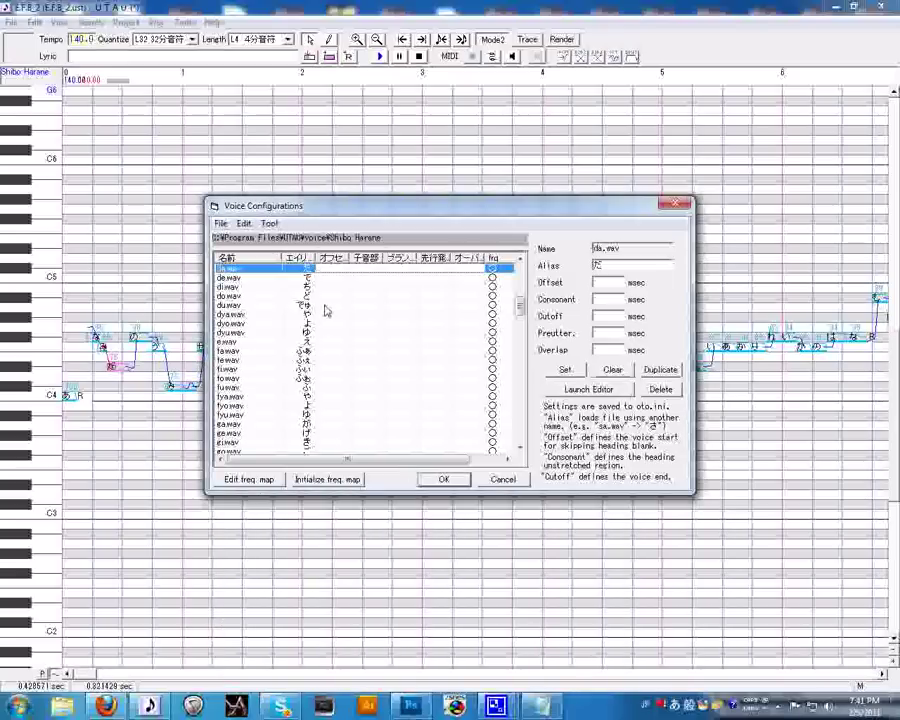
left_click(310, 278)
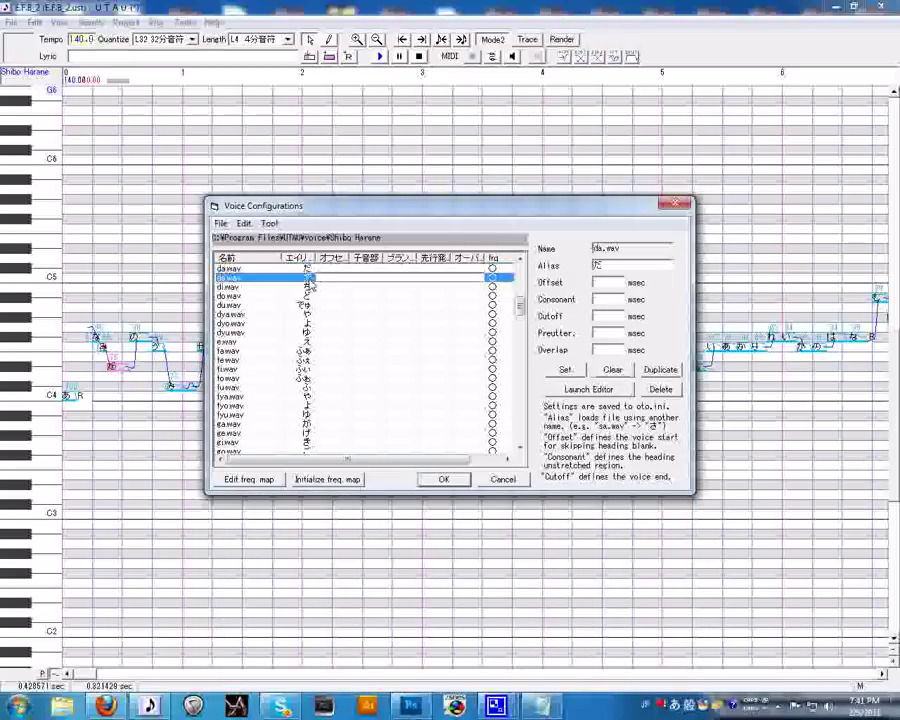
Set de.wav offset to 2, consonant 59, preutterance 56 and overlap 33 ms.
left_click(591, 390)
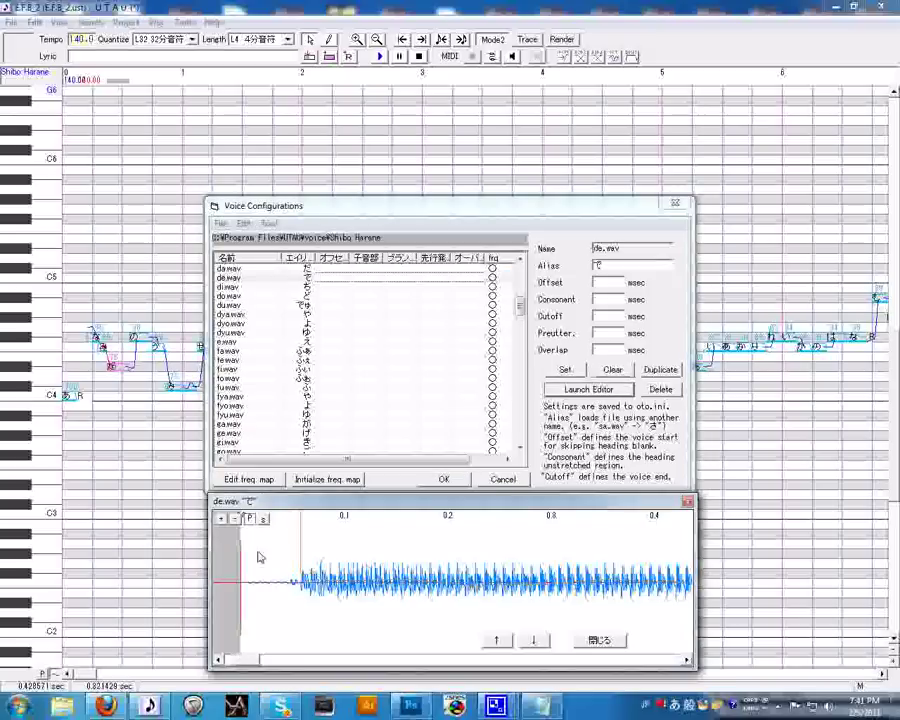
left_click_drag(280, 535, 301, 536)
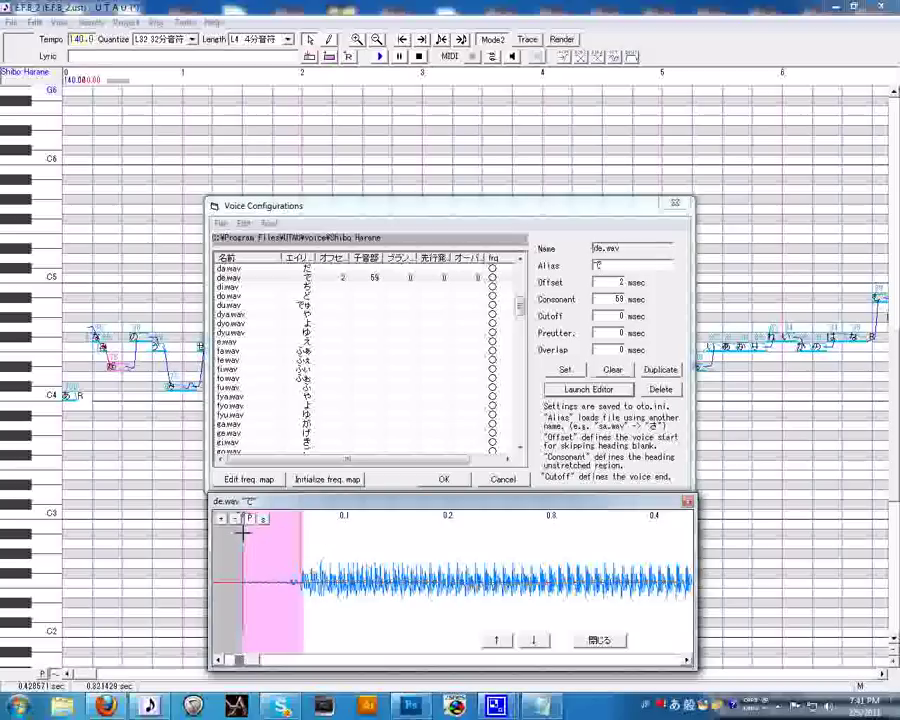
left_click_drag(243, 530, 302, 605)
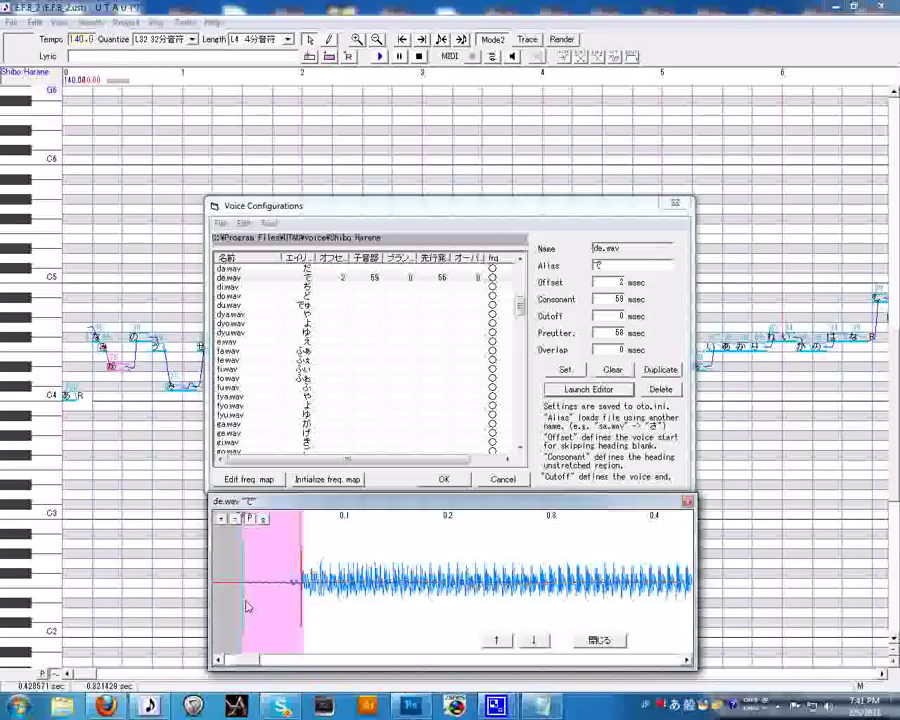
left_click_drag(247, 601, 278, 598)
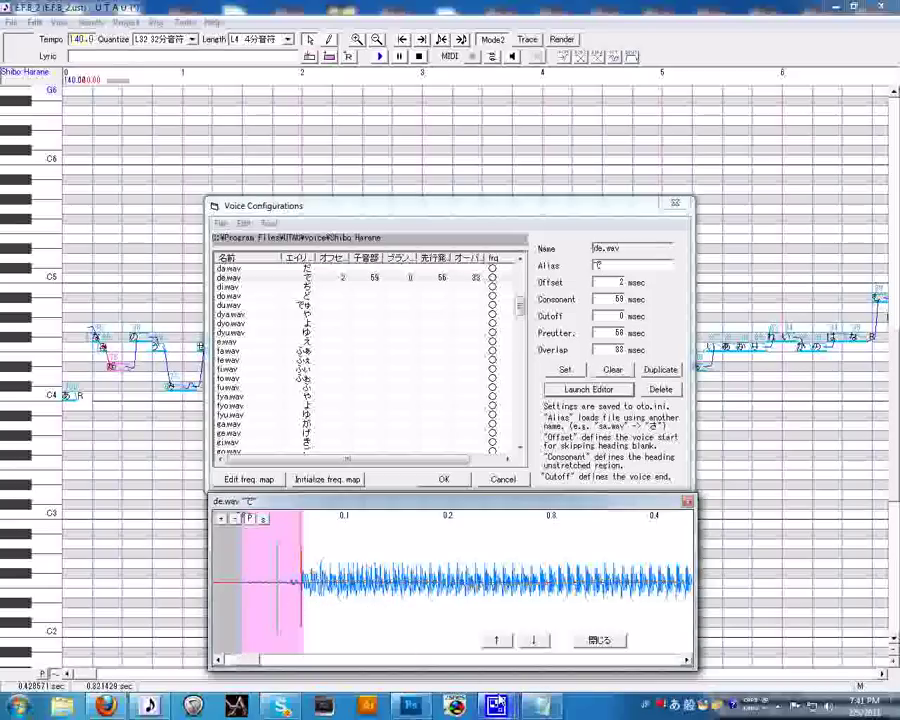
Mark the de.wav trailing silence for a 318 ms cutoff and close the editor.
mouse_move(496, 706)
left_click(455, 643)
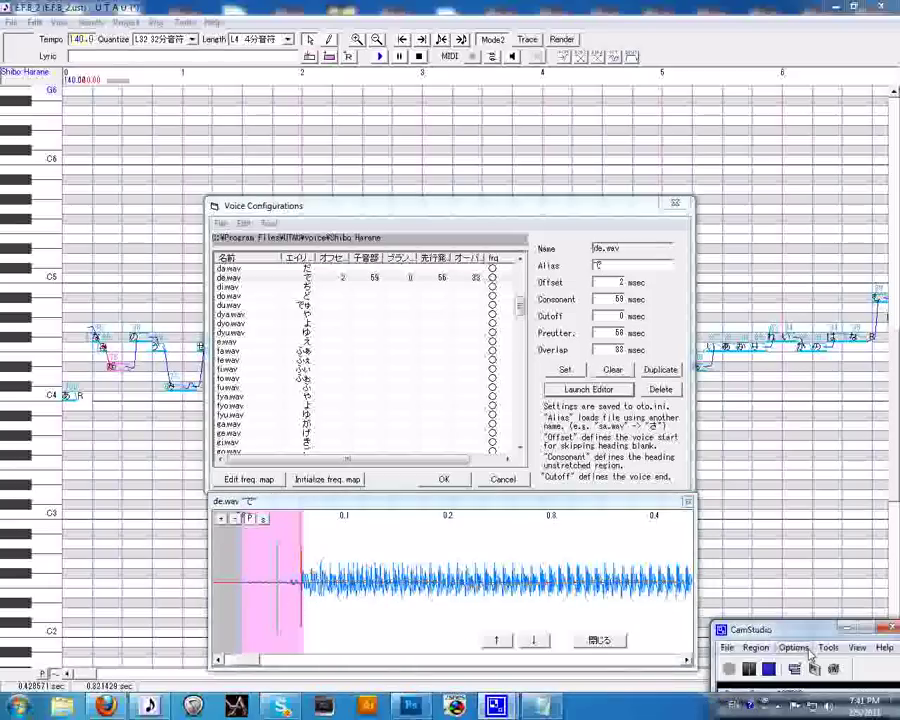
left_click_drag(792, 626, 797, 545)
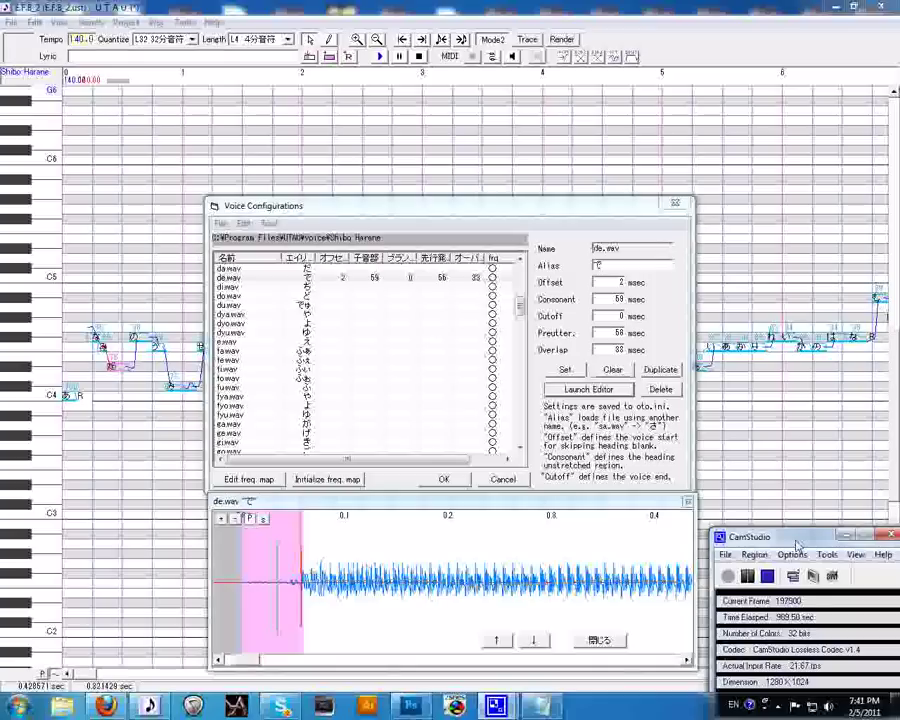
left_click_drag(797, 545, 801, 612)
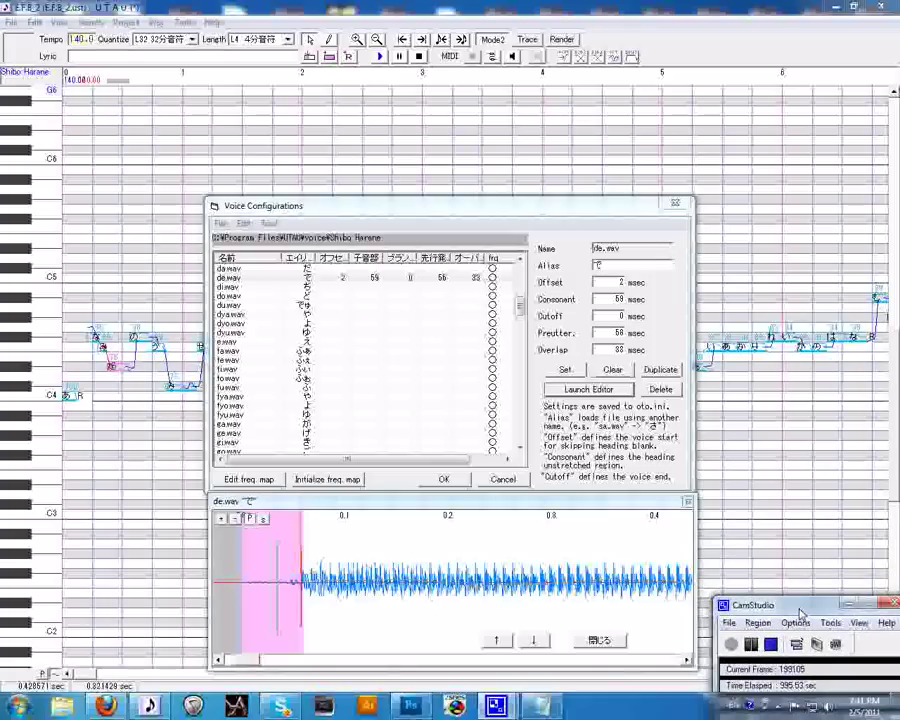
left_click(255, 668)
left_click_drag(255, 662, 656, 626)
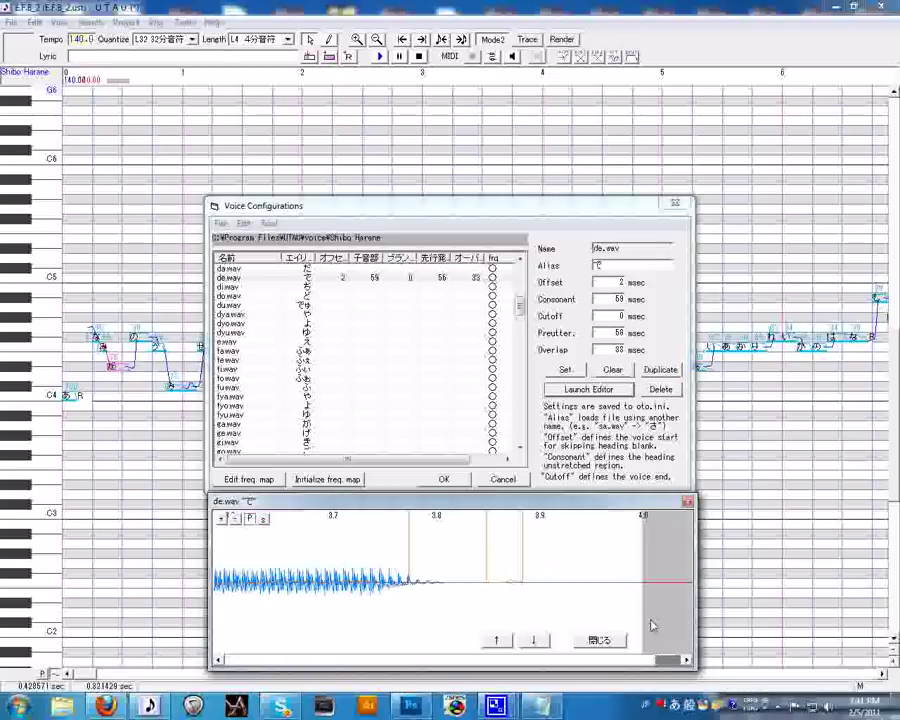
left_click_drag(648, 626, 313, 612)
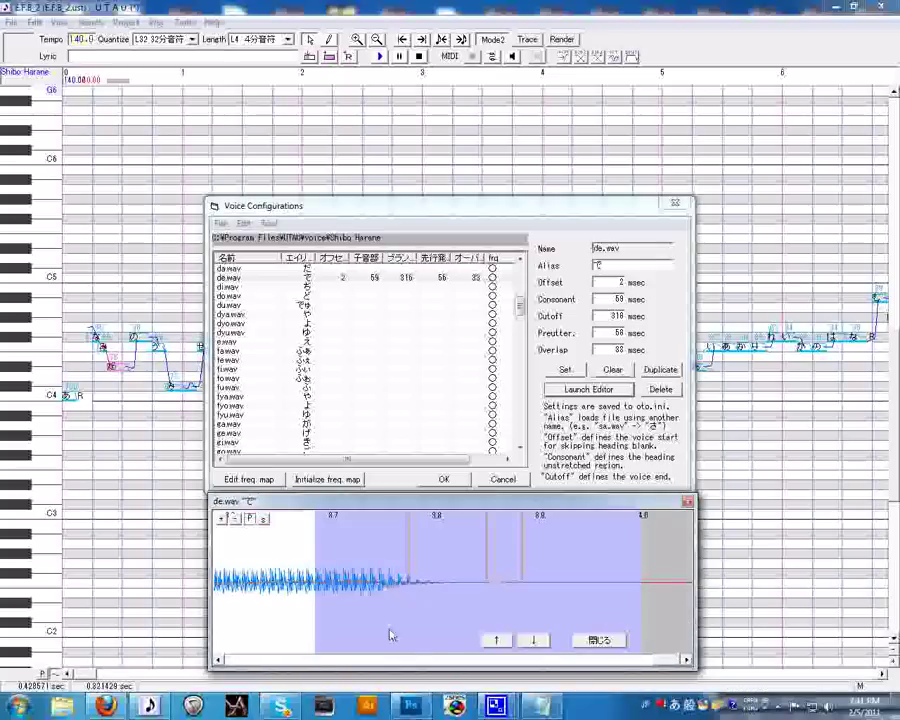
left_click_drag(667, 660, 212, 664)
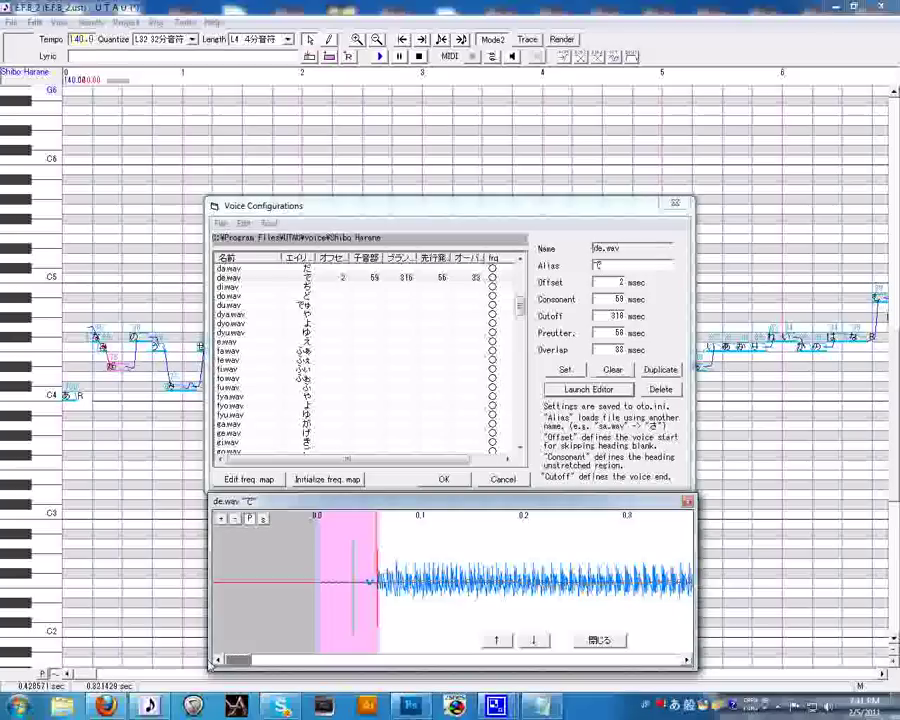
left_click(596, 641)
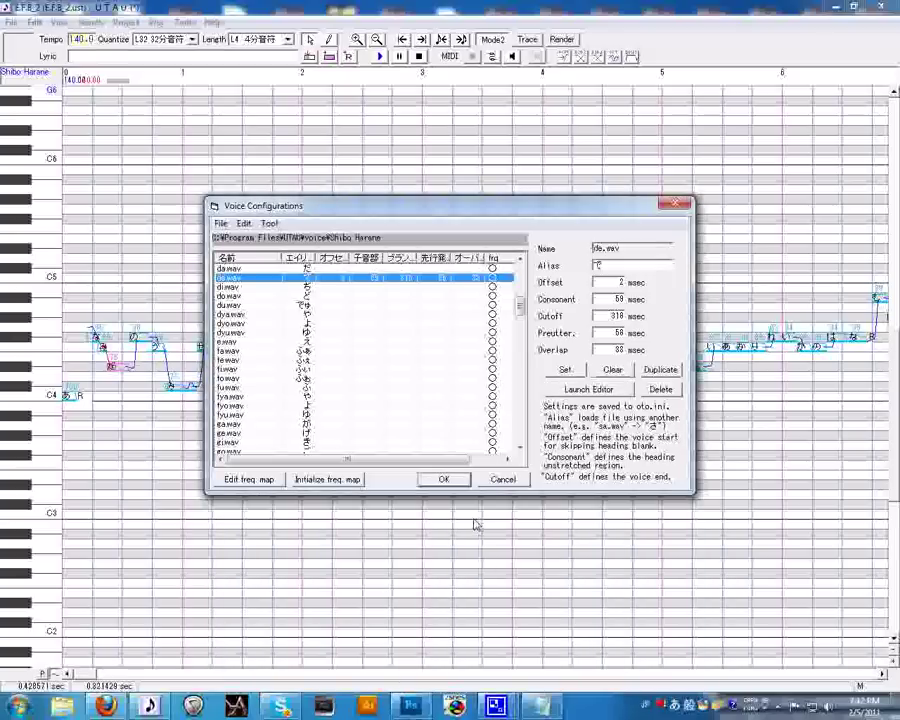
Widen the de.wav consonant region to 83 ms and close the waveform editor.
left_click(588, 389)
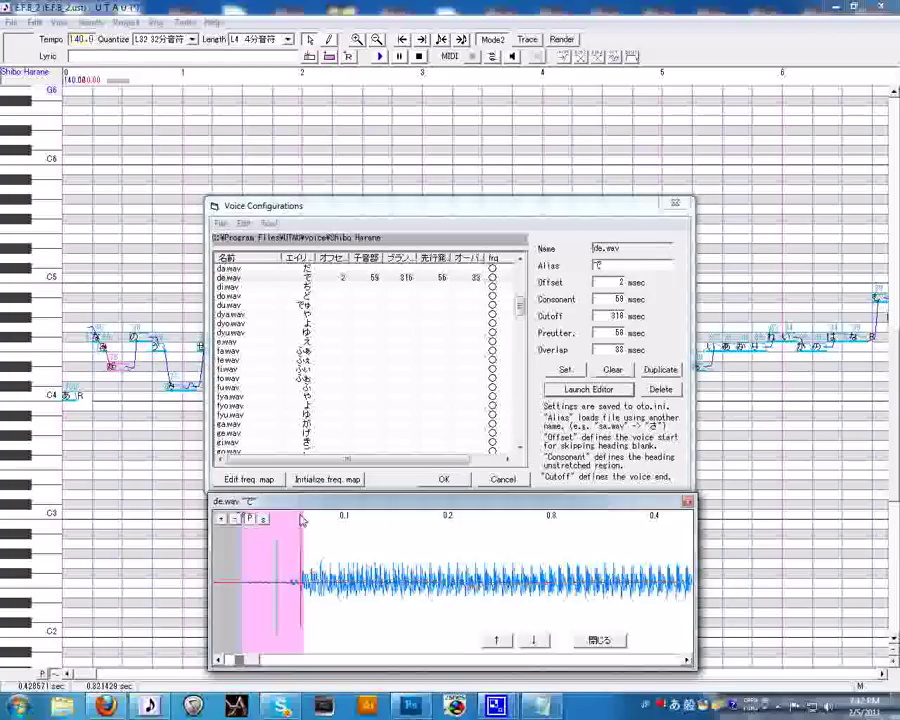
left_click_drag(301, 519, 327, 514)
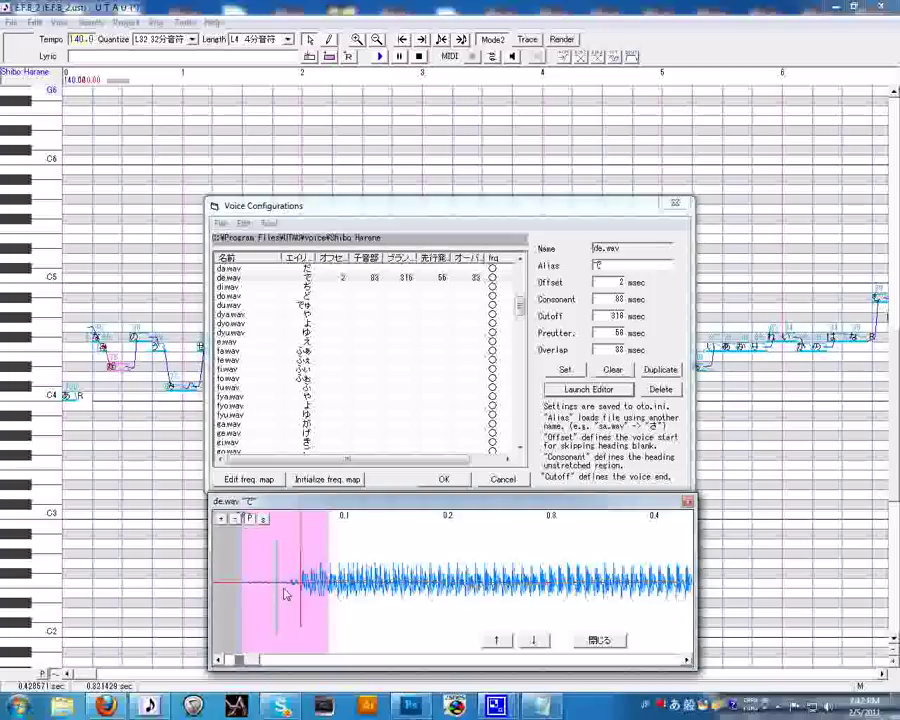
left_click(594, 638)
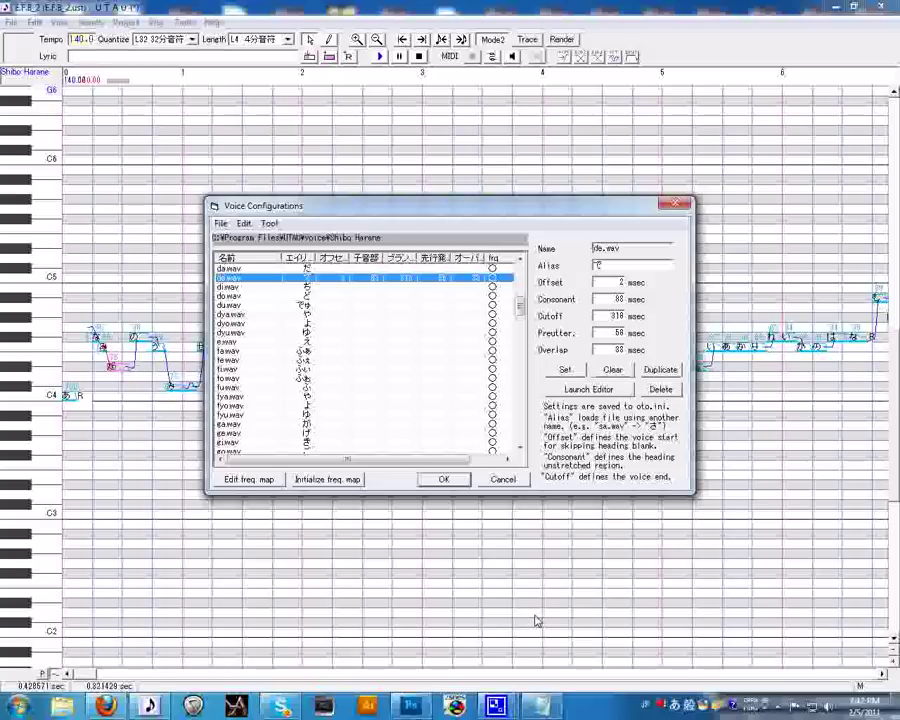
left_click_drag(520, 306, 560, 369)
left_click(560, 369)
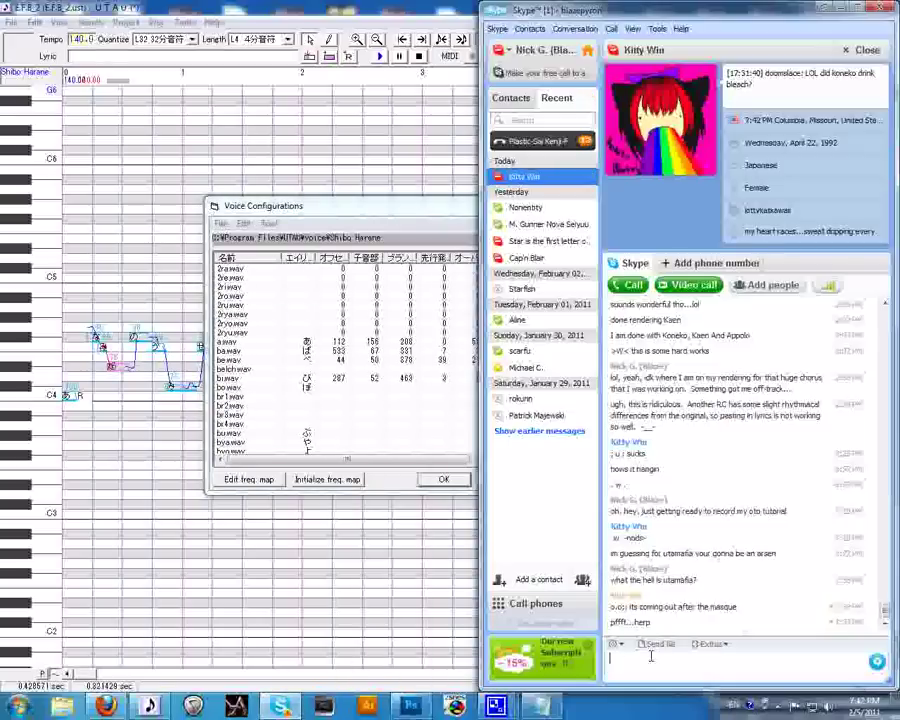
left_click(546, 143)
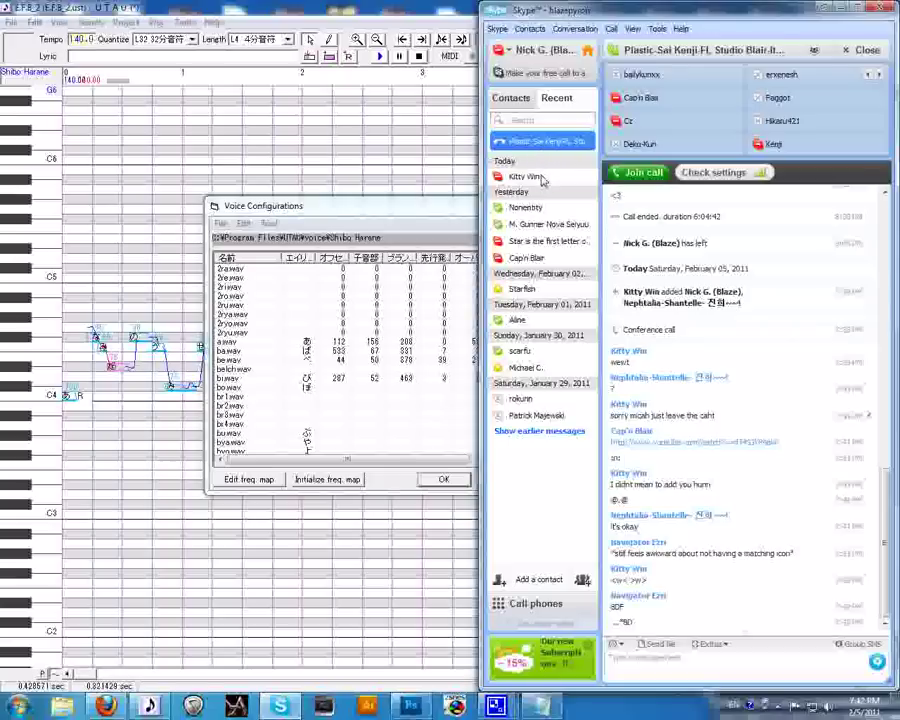
left_click(541, 179)
left_click(309, 6)
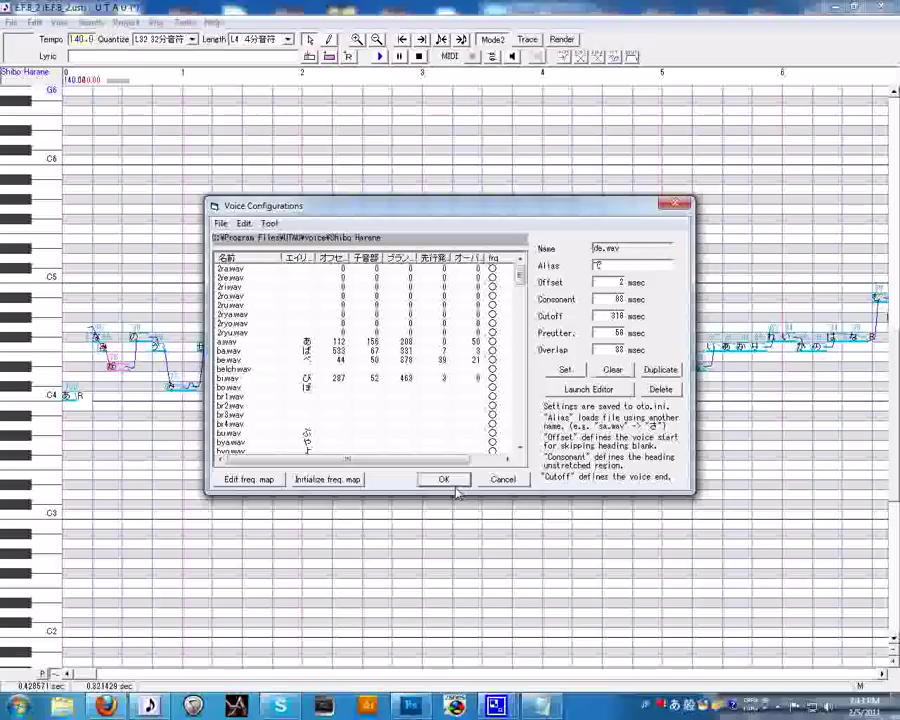
Confirm the Voice Configurations dialog, keeping de.wav's new timings.
left_click(448, 482)
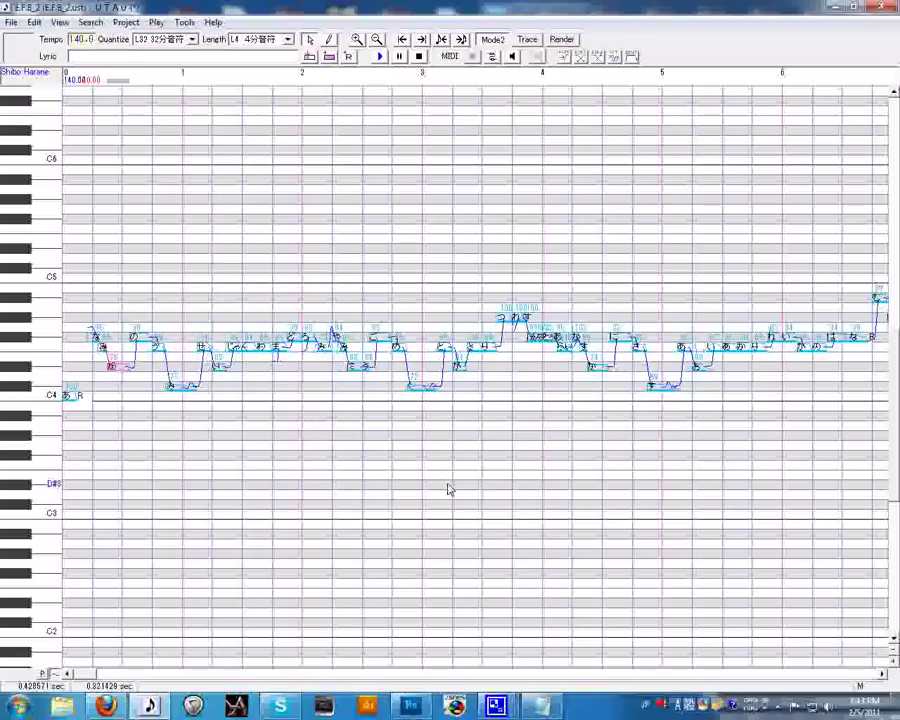